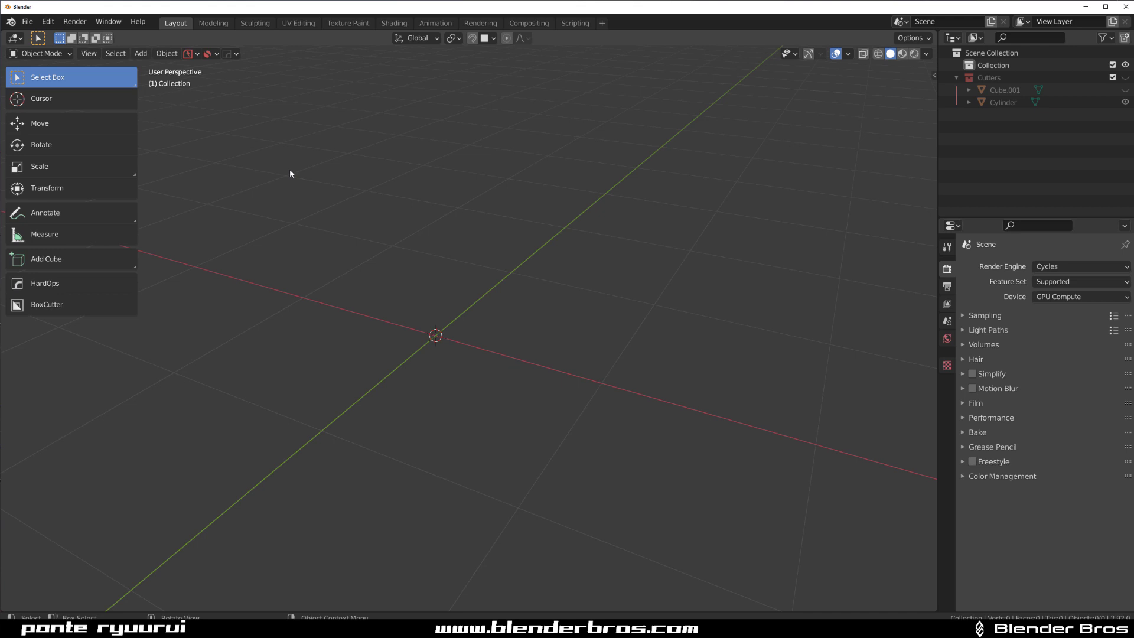
Step: Open the MESHmachine add-on preferences, toggle its experimental features option, and save the preferences
key(n)
key(n)
click(48, 21)
click(107, 201)
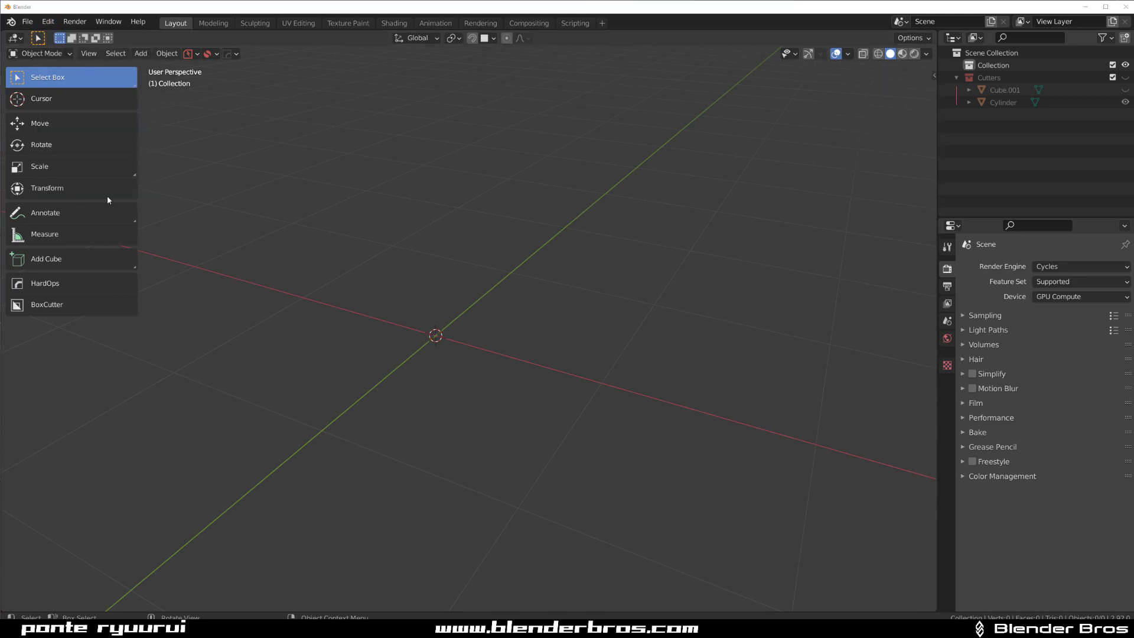
drag(192, 7, 337, 60)
drag(455, 387, 960, 539)
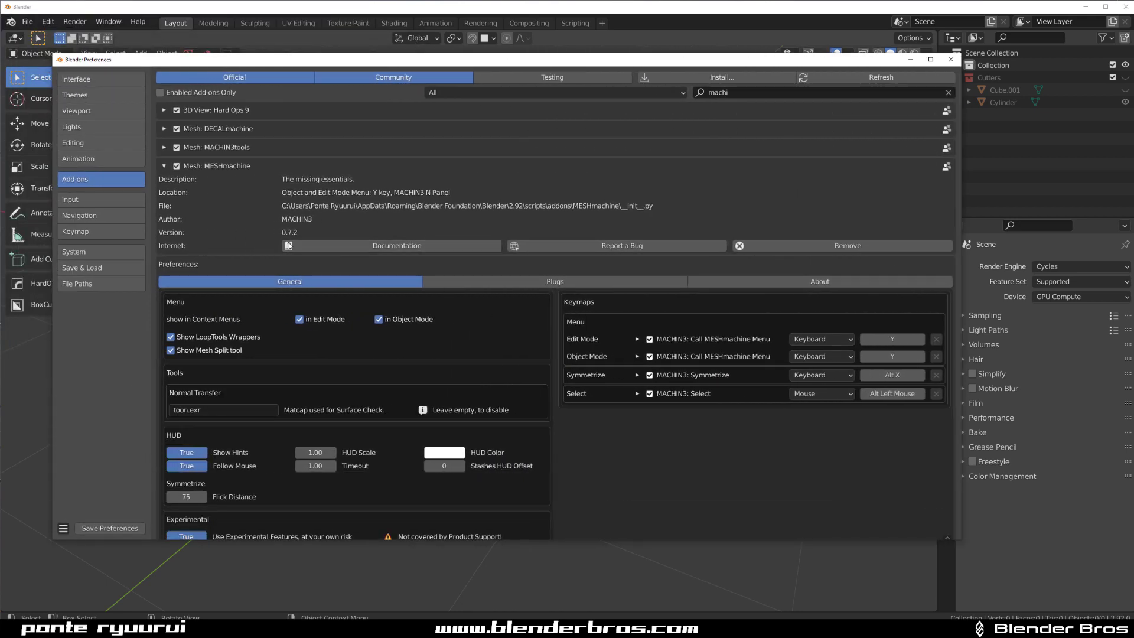
scroll(298, 328, down, 1)
click(195, 520)
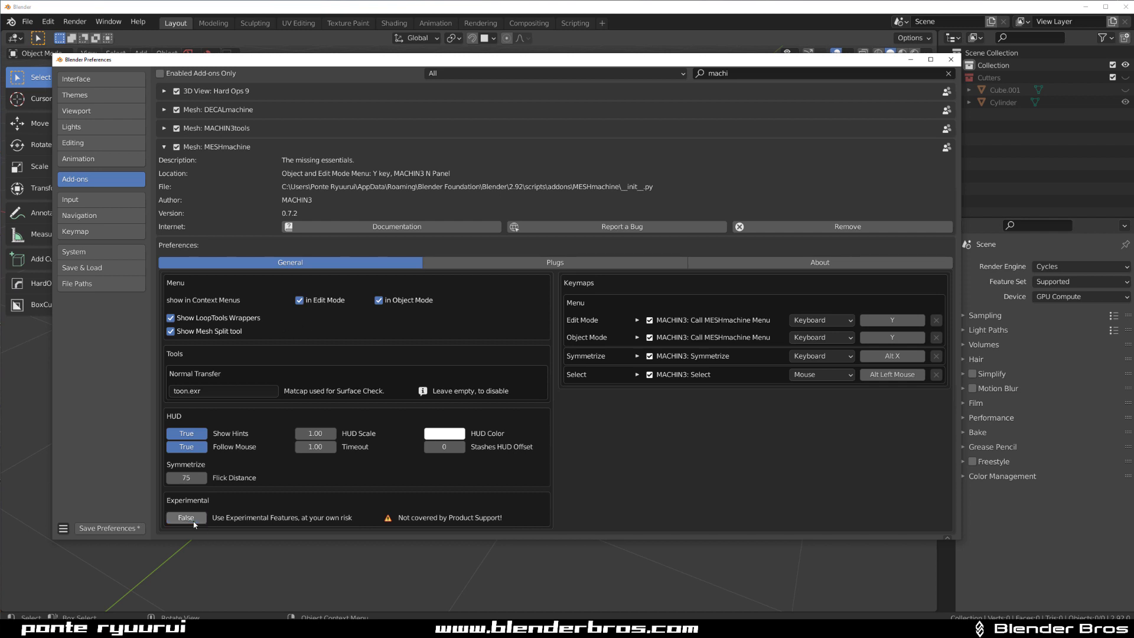
click(139, 528)
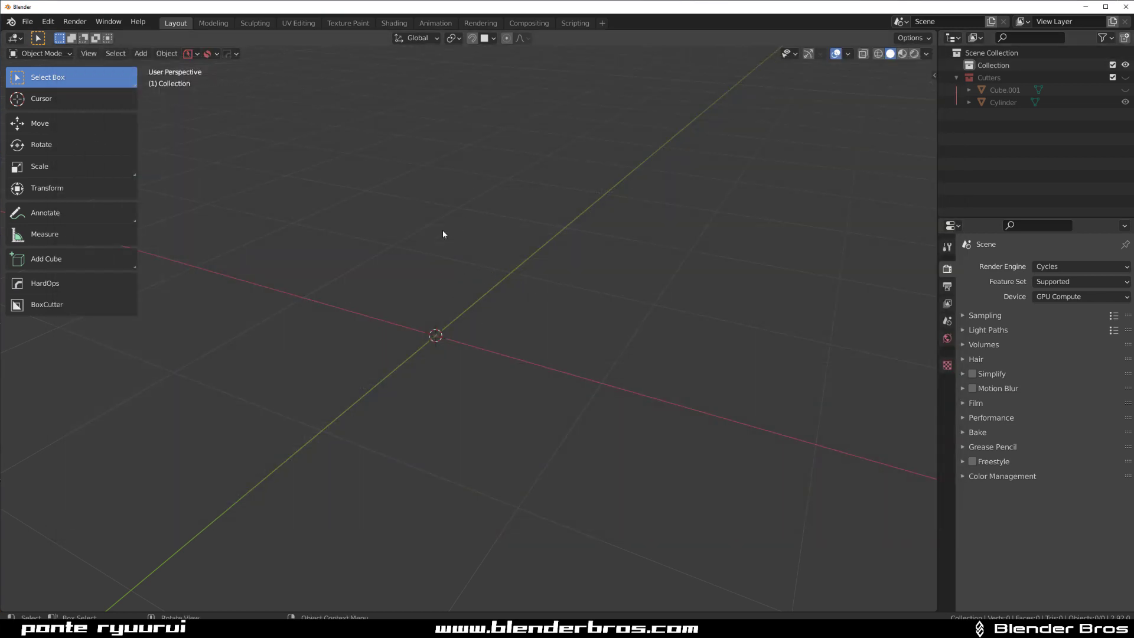
Step: Add a cylinder mesh at the origin with 50 vertices
middle_drag(425, 286, 446, 276)
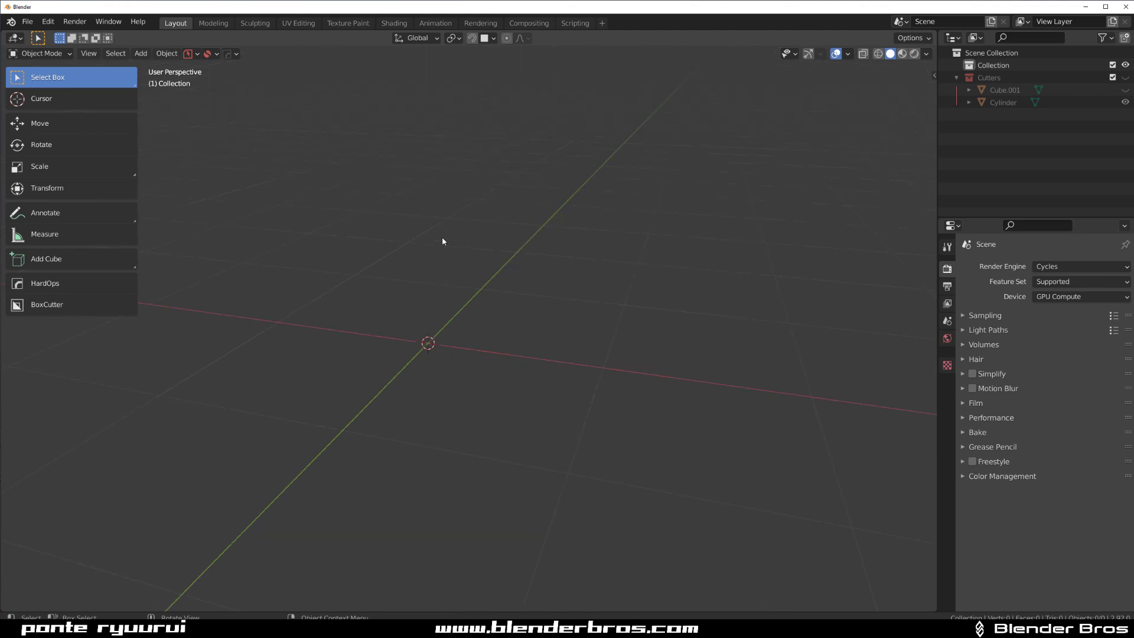
key(shift+a)
mouse_move(452, 237)
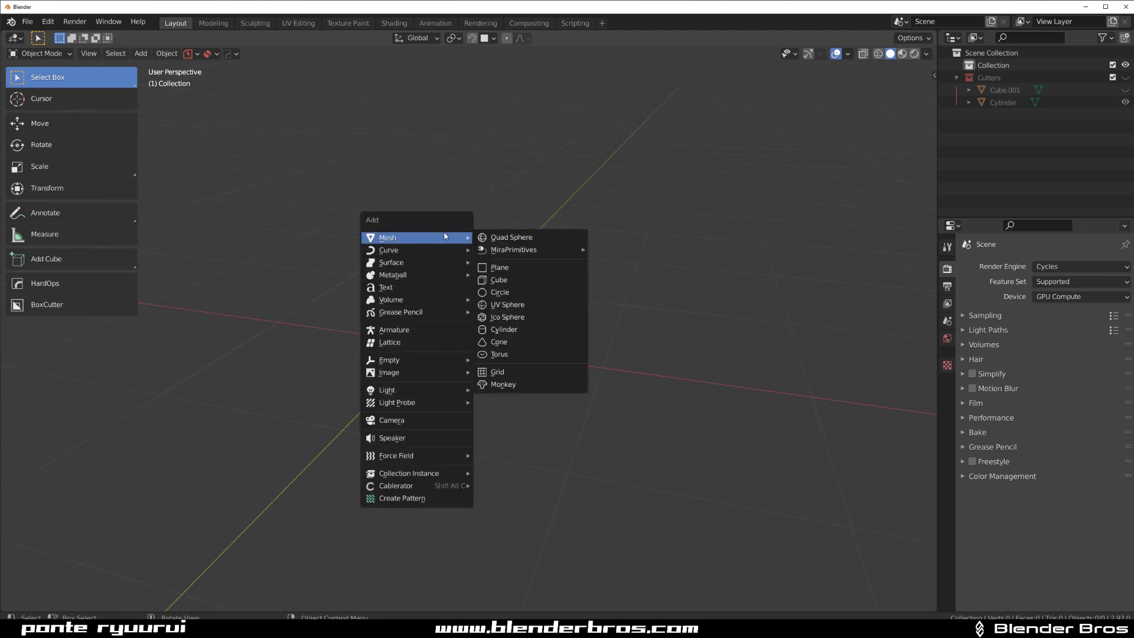
click(504, 329)
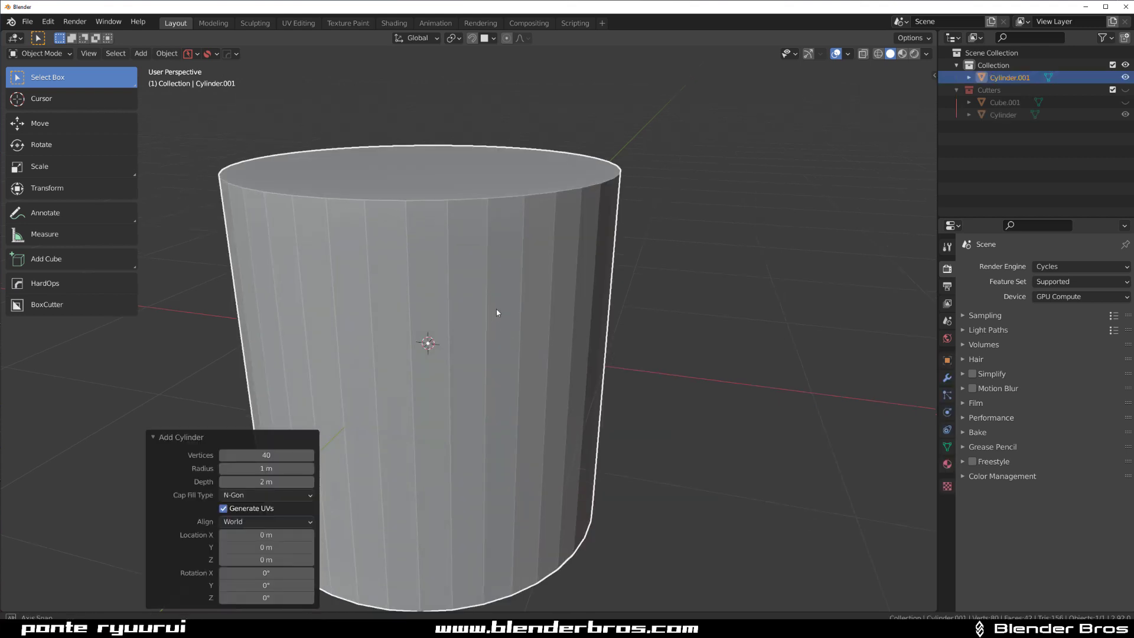
middle_drag(496, 310, 352, 429)
click(289, 452)
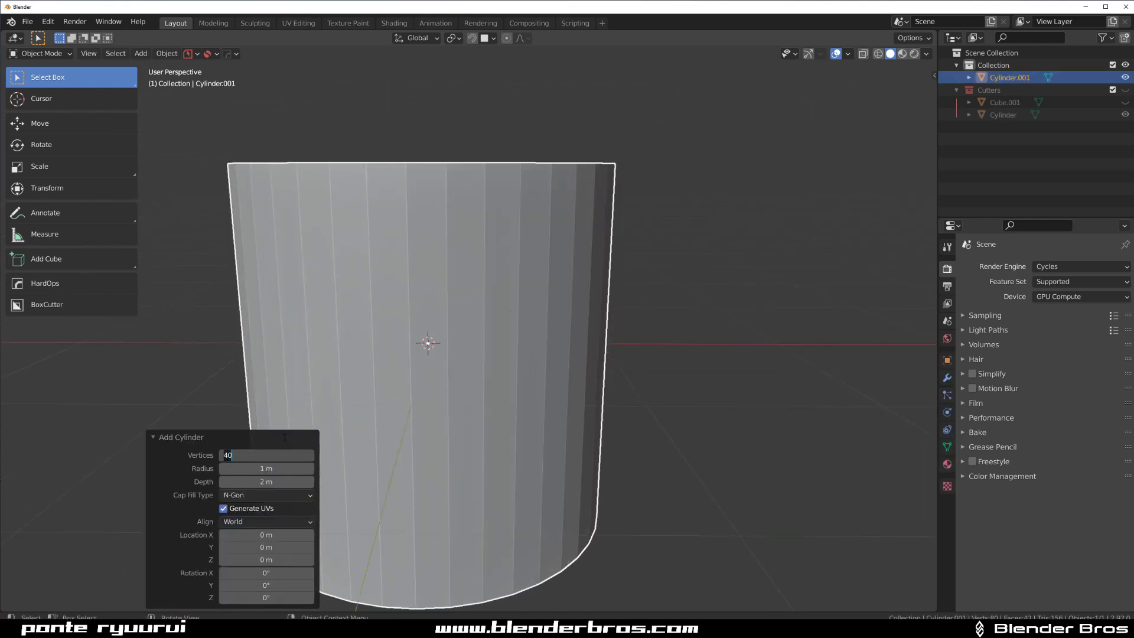
key(Return)
scroll(467, 367, down, 3)
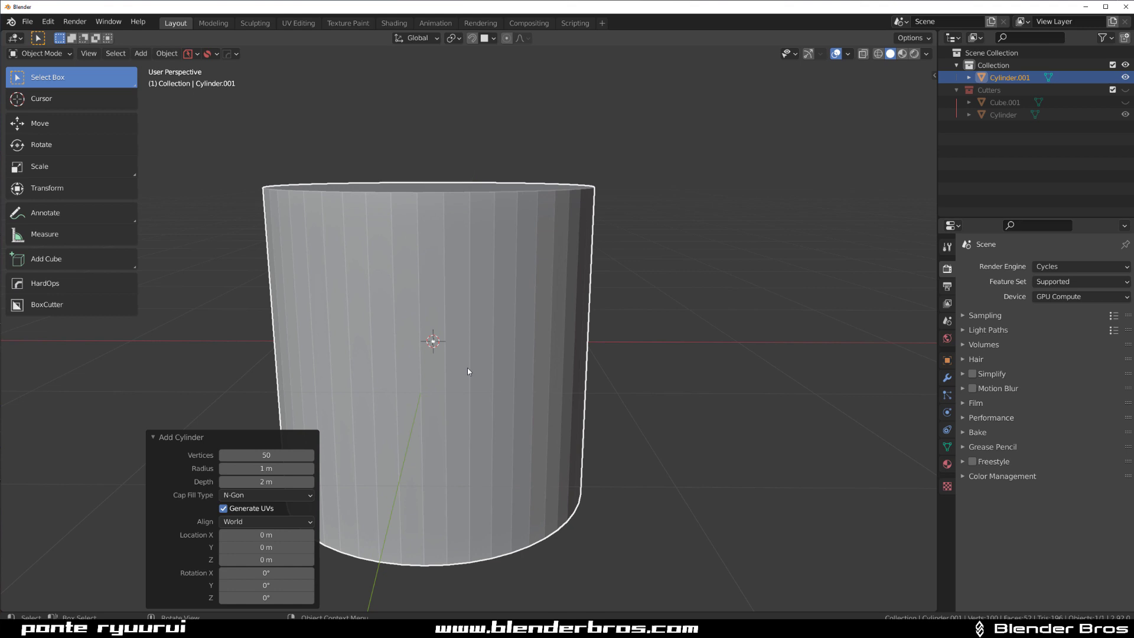
Step: Add a quad sphere and move it up along Z so it overlaps the top of the cylinder
middle_drag(478, 356, 501, 361)
scroll(516, 347, down, 3)
key(shift+a)
mouse_move(508, 318)
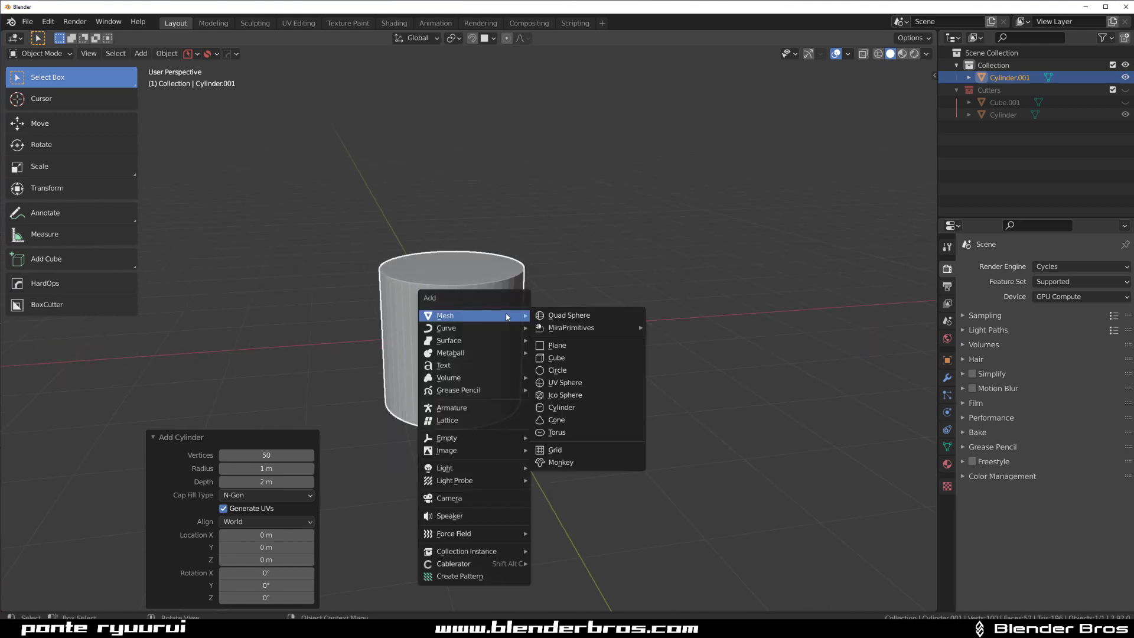
click(552, 318)
key(g)
key(z)
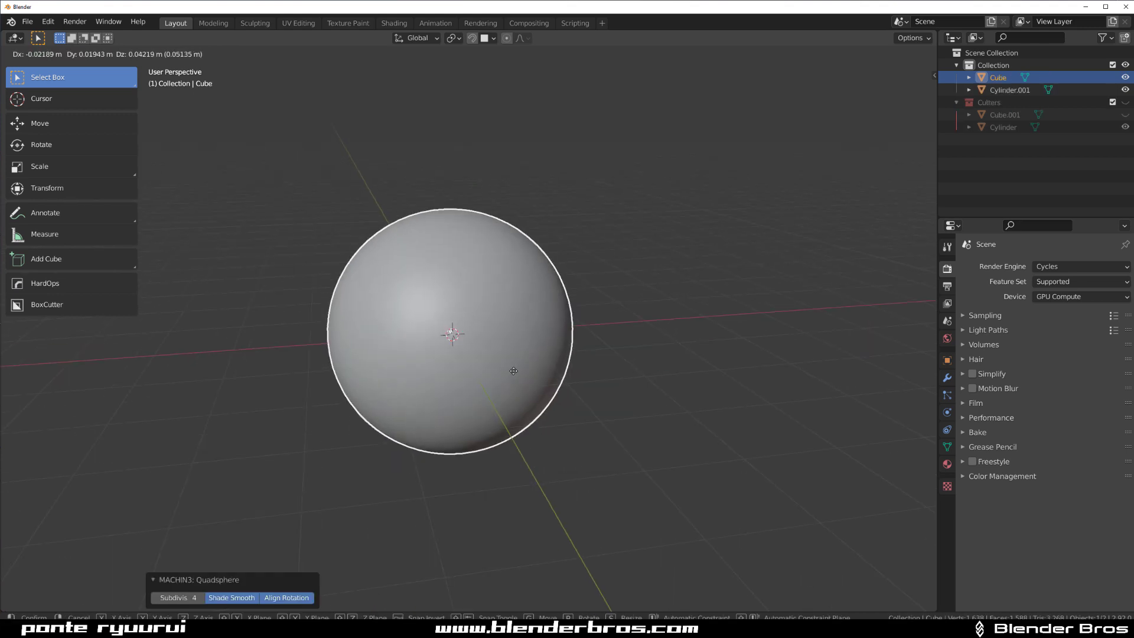
click(517, 233)
Step: Add a horizontal loop cut around the cylinder, slid slightly towards the sphere
middle_drag(516, 233, 541, 242)
click(452, 336)
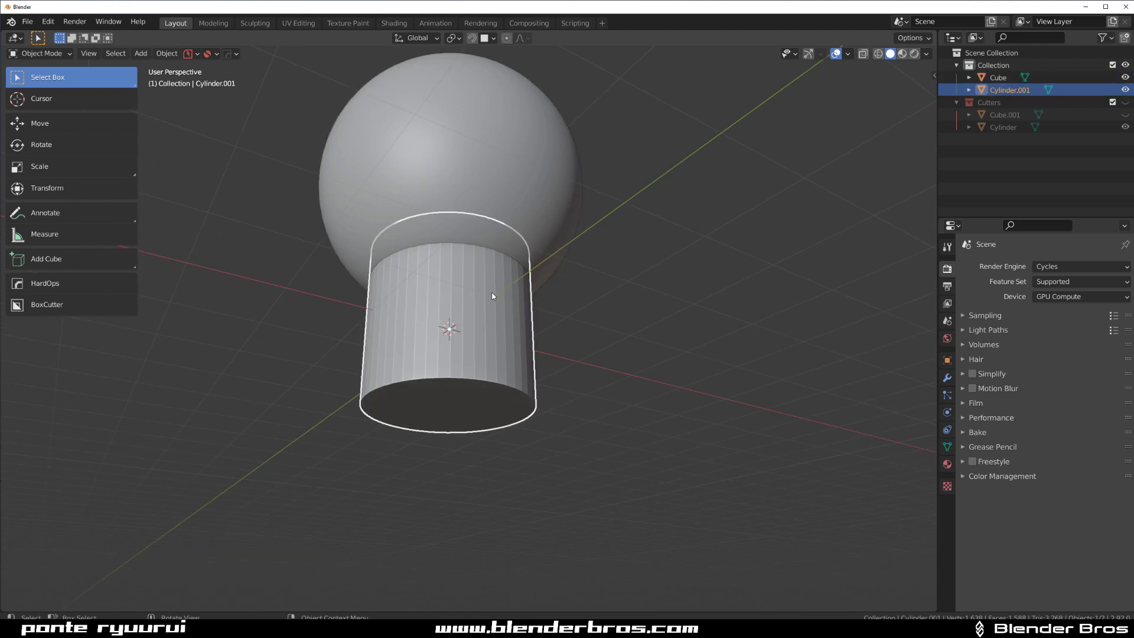
key(Tab)
key(ctrl+r)
click(452, 337)
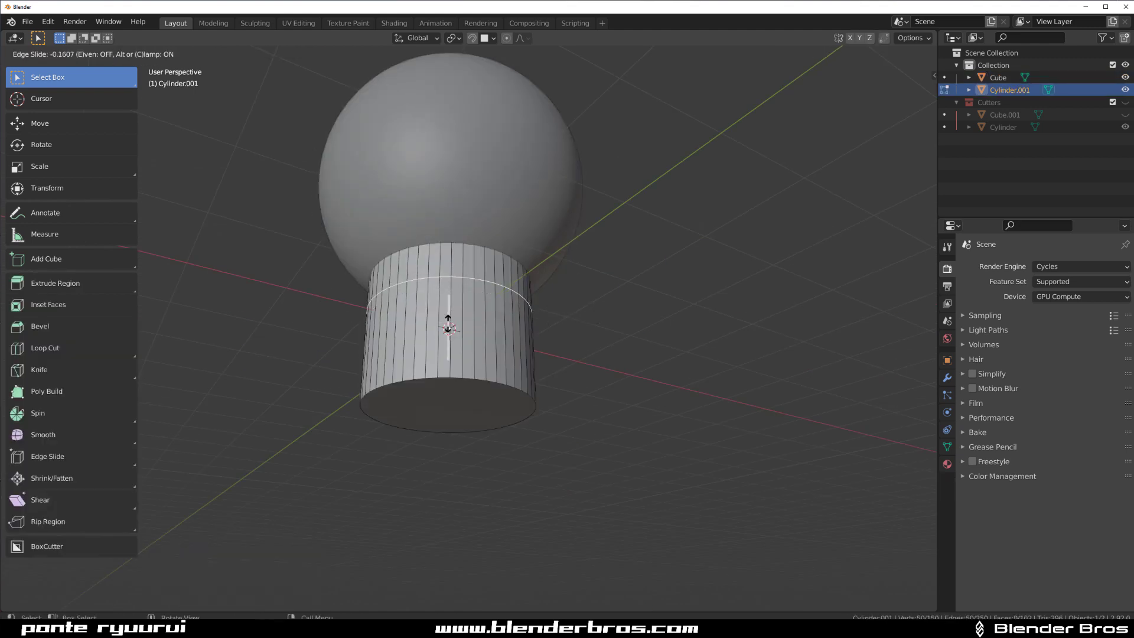
click(449, 322)
middle_drag(476, 278, 436, 282)
key(Tab)
Step: Sharpen the cylinder with HardOps at 30° sharpness and 60° auto smooth, and check its edges in Edit Mode
scroll(437, 248, up, 2)
shift+middle_drag(438, 231, 465, 306)
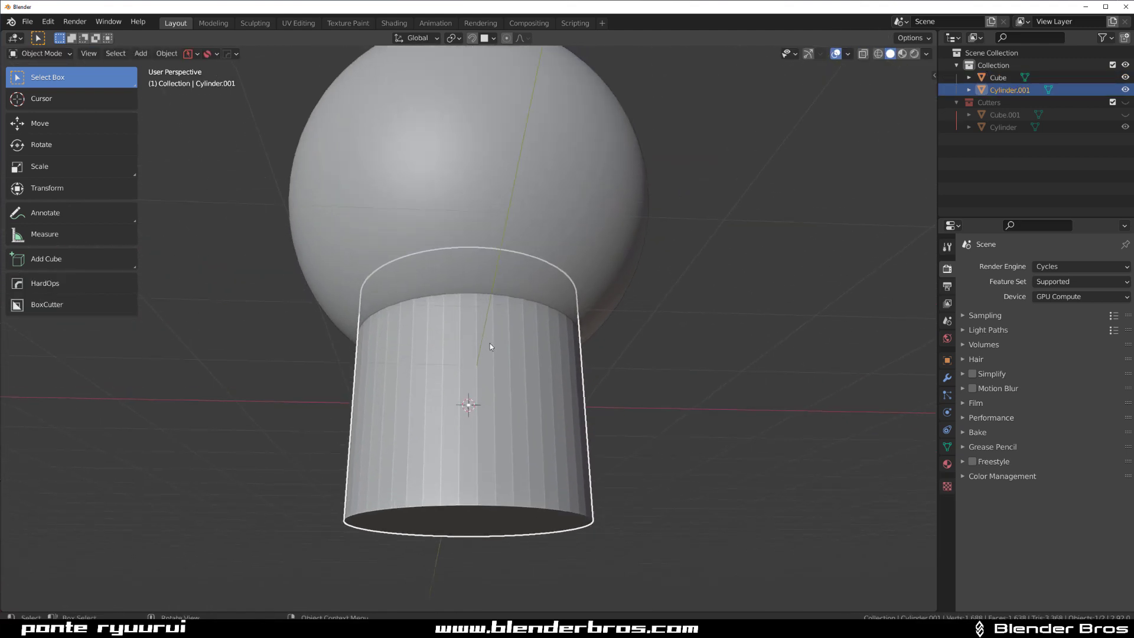
key(q)
click(480, 340)
key(Tab)
key(Tab)
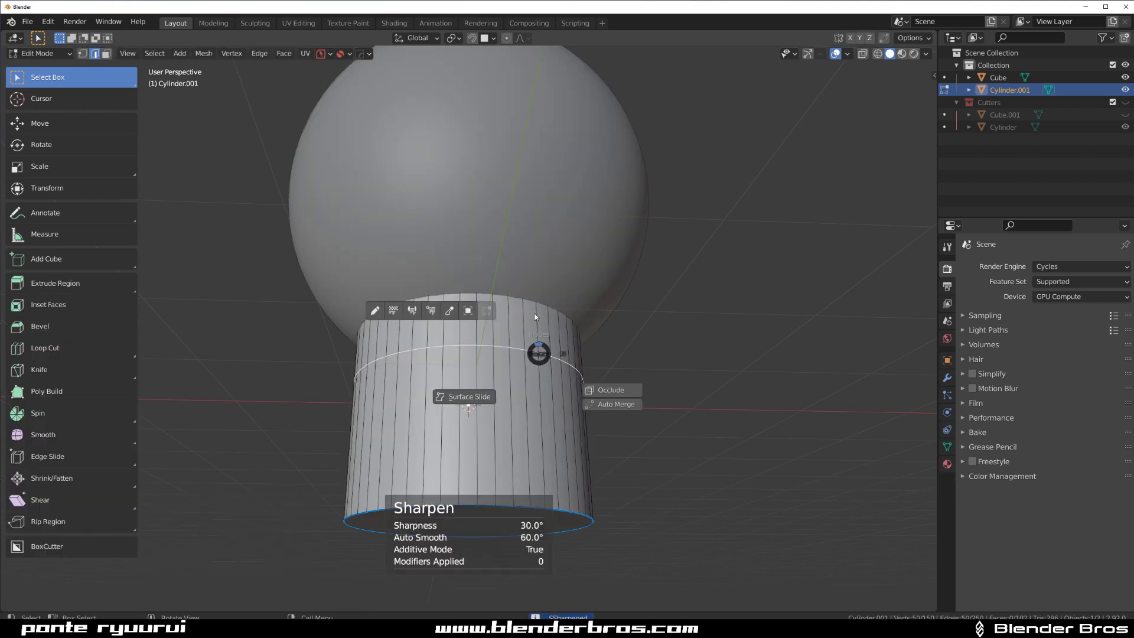
click(505, 340)
click(506, 340)
Step: Join the cylinder and the sphere with a HardOps Union boolean, keeping the sphere as the target
shift+click(490, 242)
key(q)
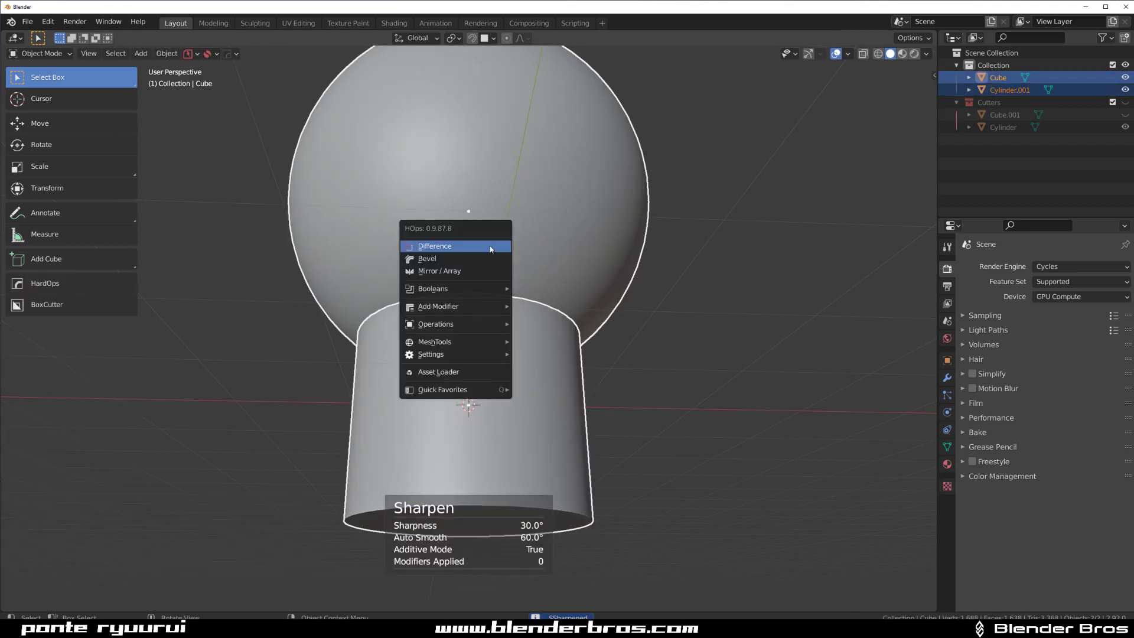
mouse_move(491, 290)
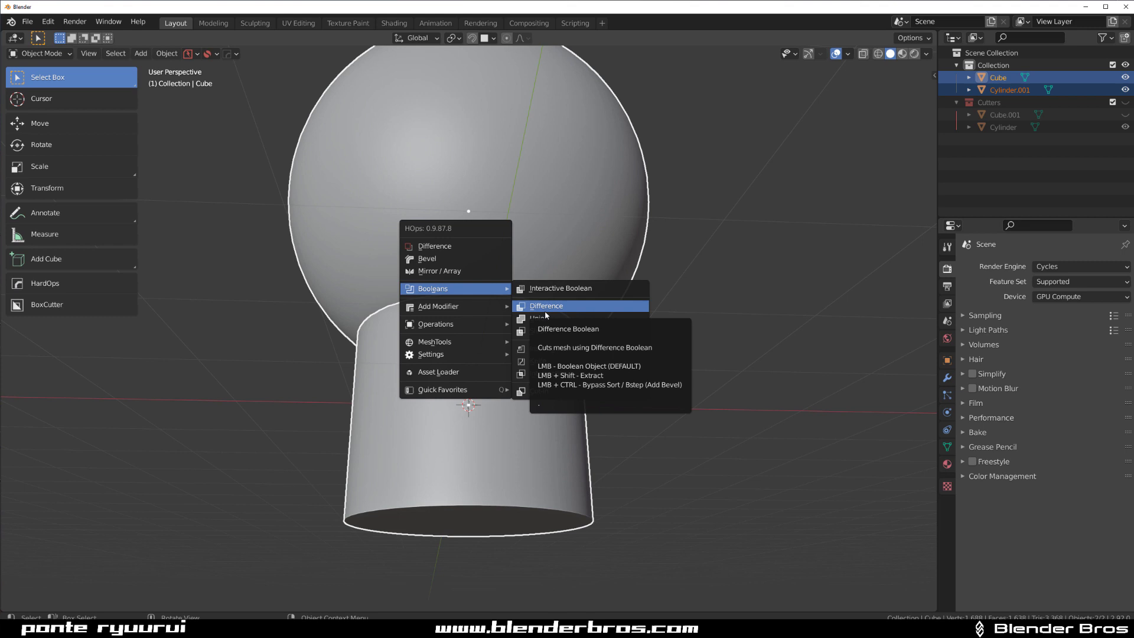
click(545, 316)
middle_drag(533, 300, 487, 346)
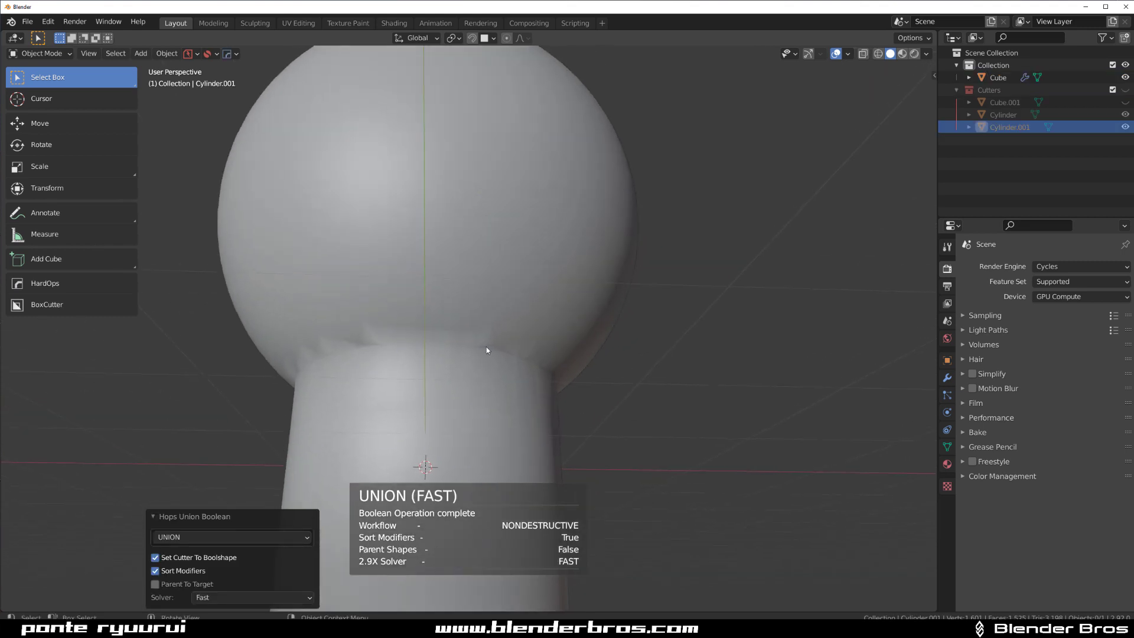
Step: Select the sphere object and sharpen it with HardOps so the union boolean is applied to the mesh
key(q)
click(479, 267)
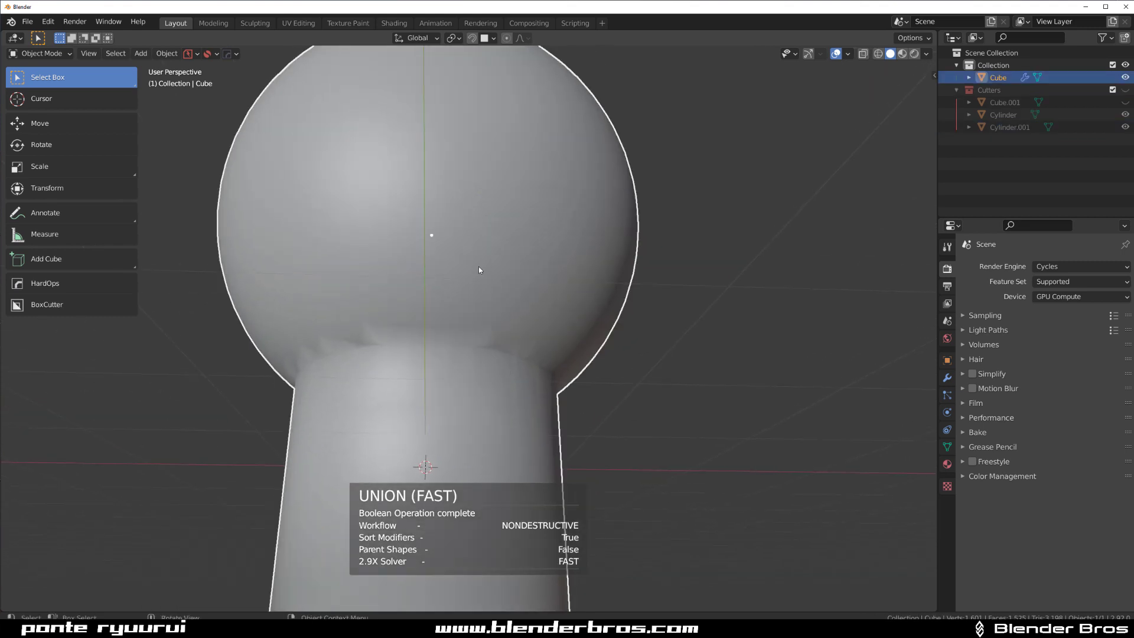
key(q)
click(470, 267)
middle_drag(471, 270, 472, 313)
Step: Select the full edge loop where the cylinder meets the sphere, using MESHmachine's LSelect
key(Tab)
scroll(464, 325, up, 2)
click(444, 384)
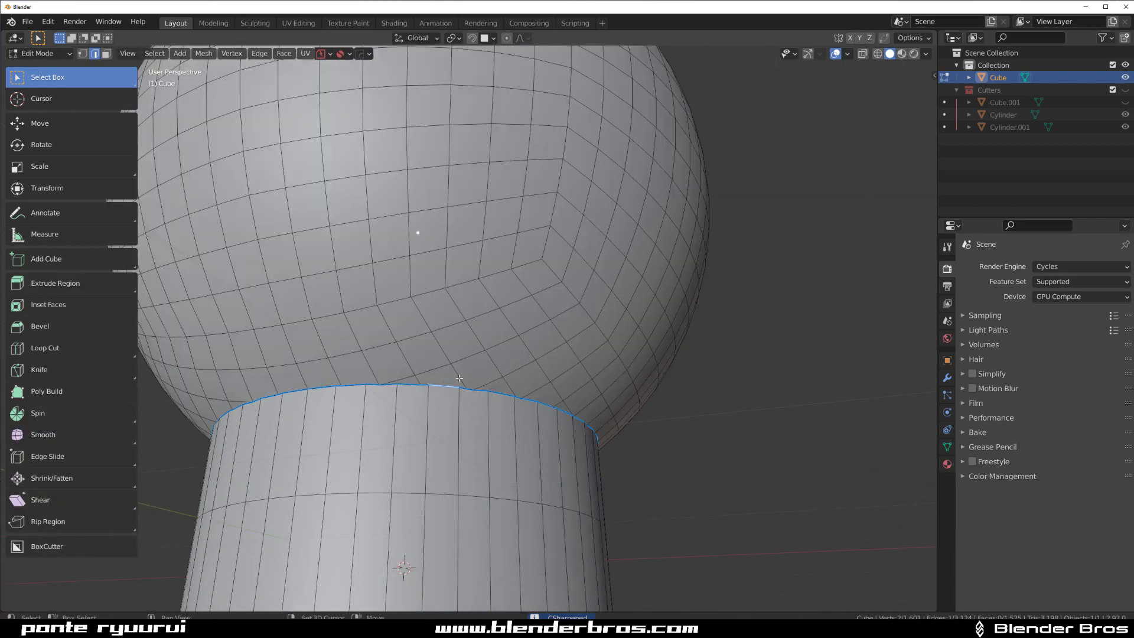
shift+middle_drag(445, 385, 458, 355)
key(y)
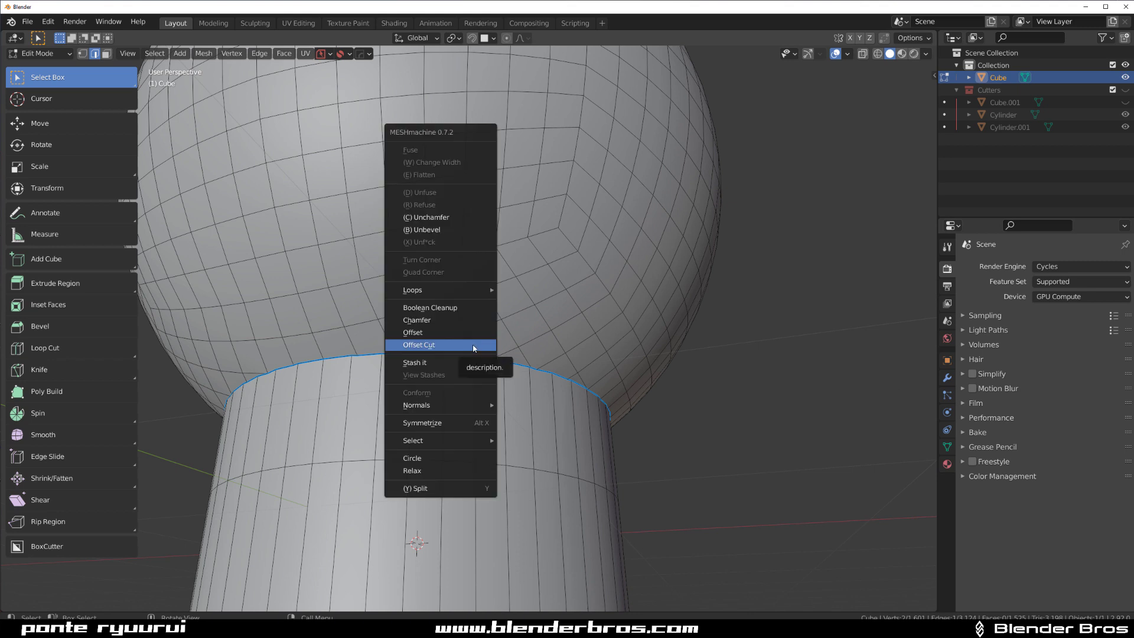
mouse_move(473, 441)
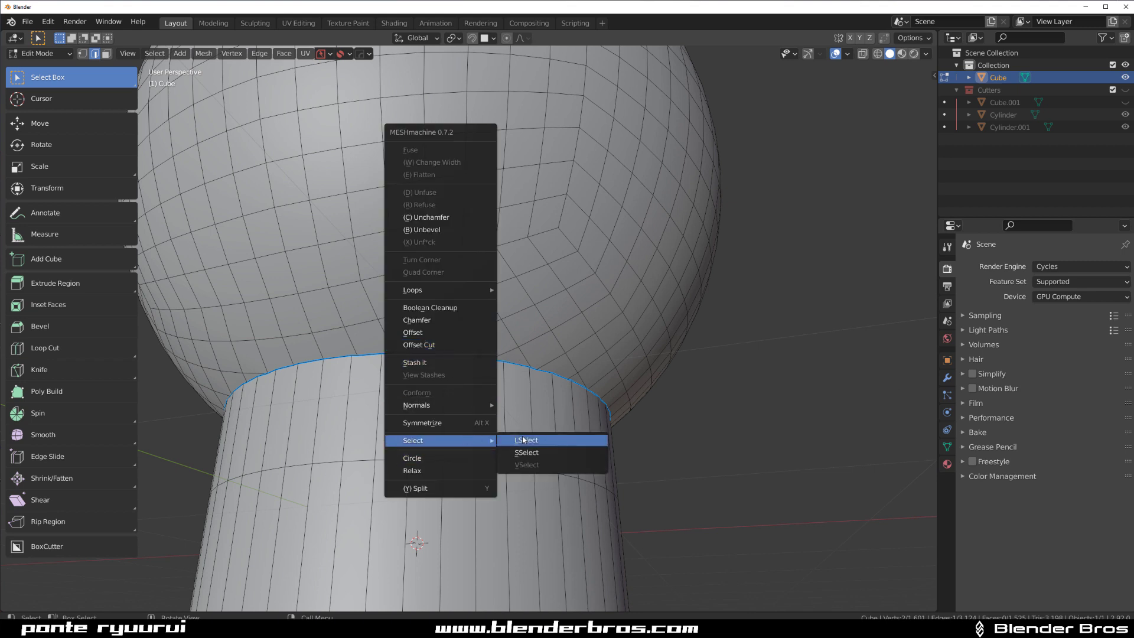
click(523, 439)
scroll(503, 370, up, 1)
Step: Run MESHmachine Offset Cut on the selected intersection loop with width 0.27 and resample factor 0.52
key(y)
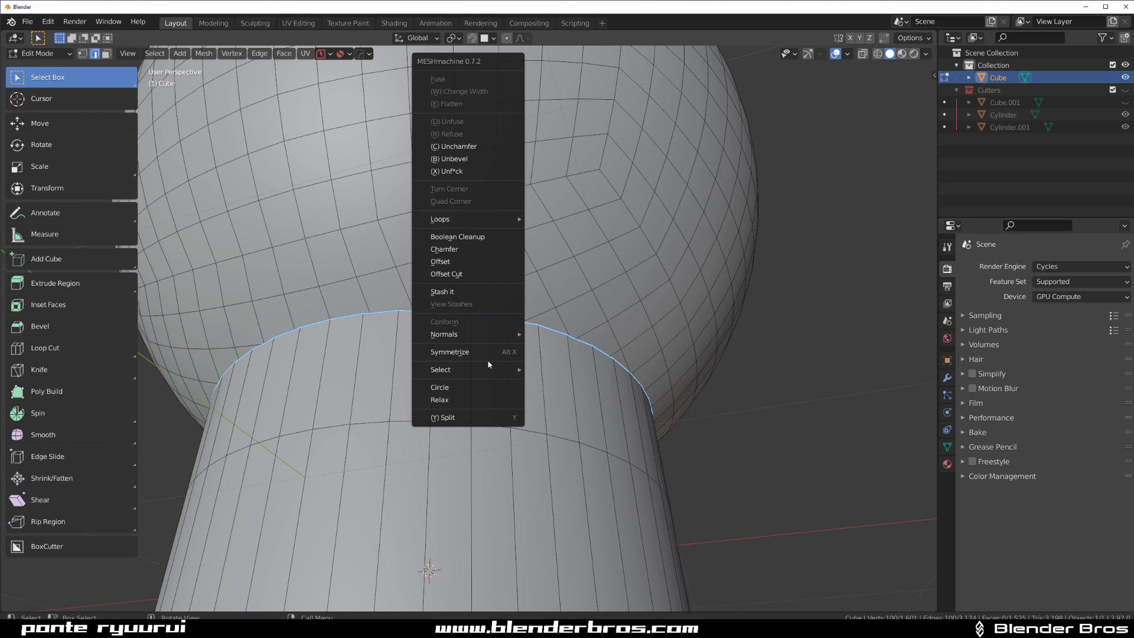
click(475, 275)
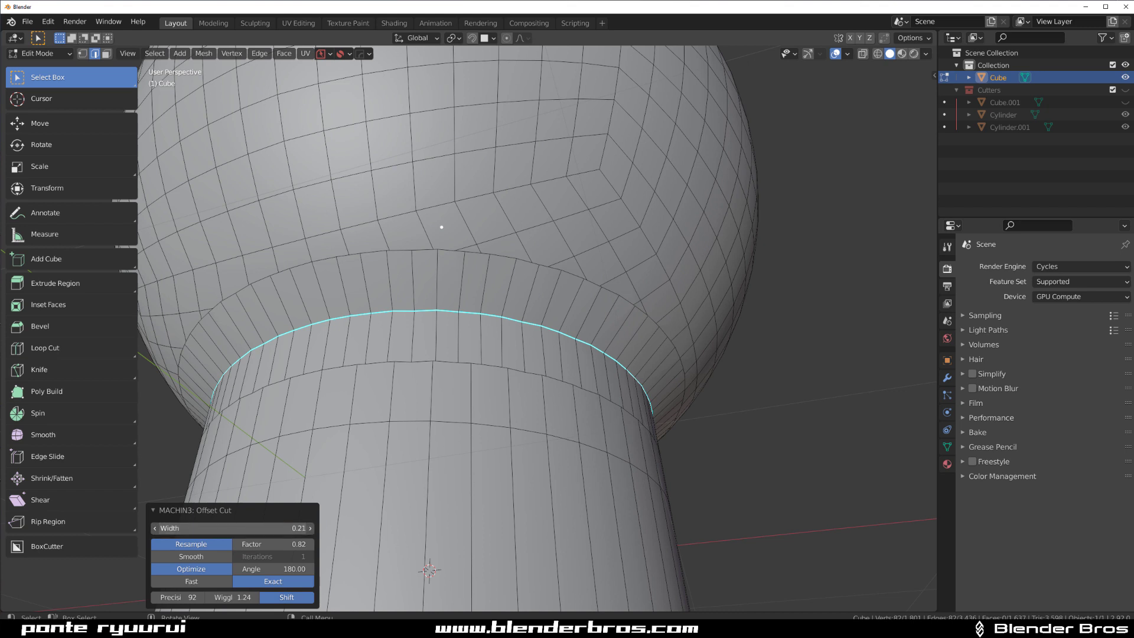
mouse_move(233, 528)
mouse_down()
mouse_move(180, 528)
mouse_move(234, 529)
mouse_up()
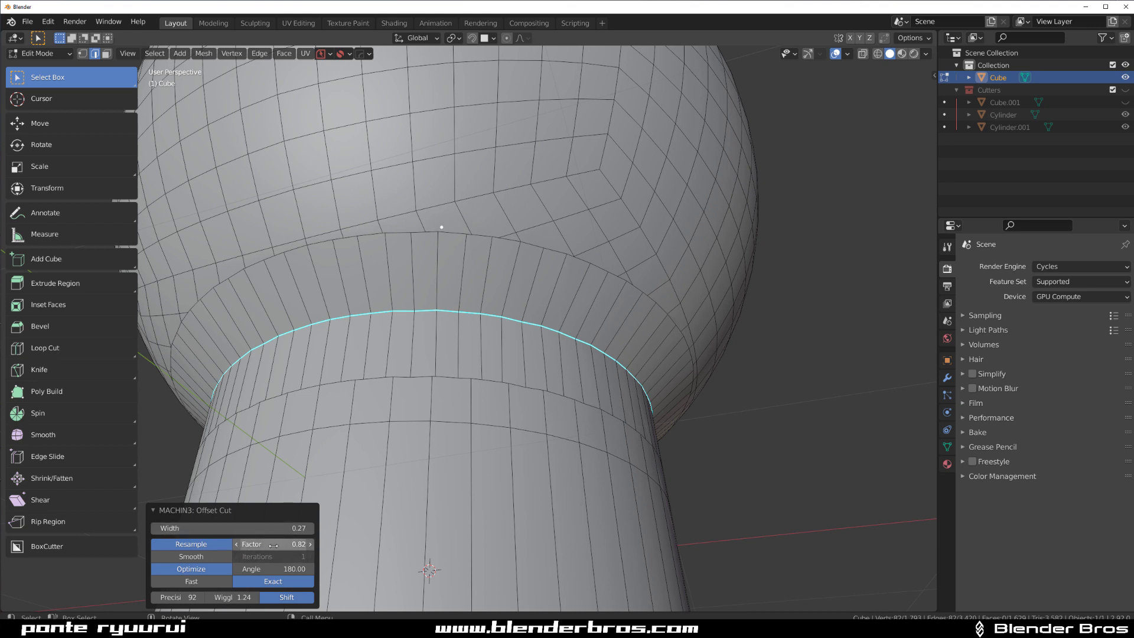
mouse_move(272, 544)
mouse_down()
mouse_move(236, 544)
mouse_move(278, 538)
mouse_up()
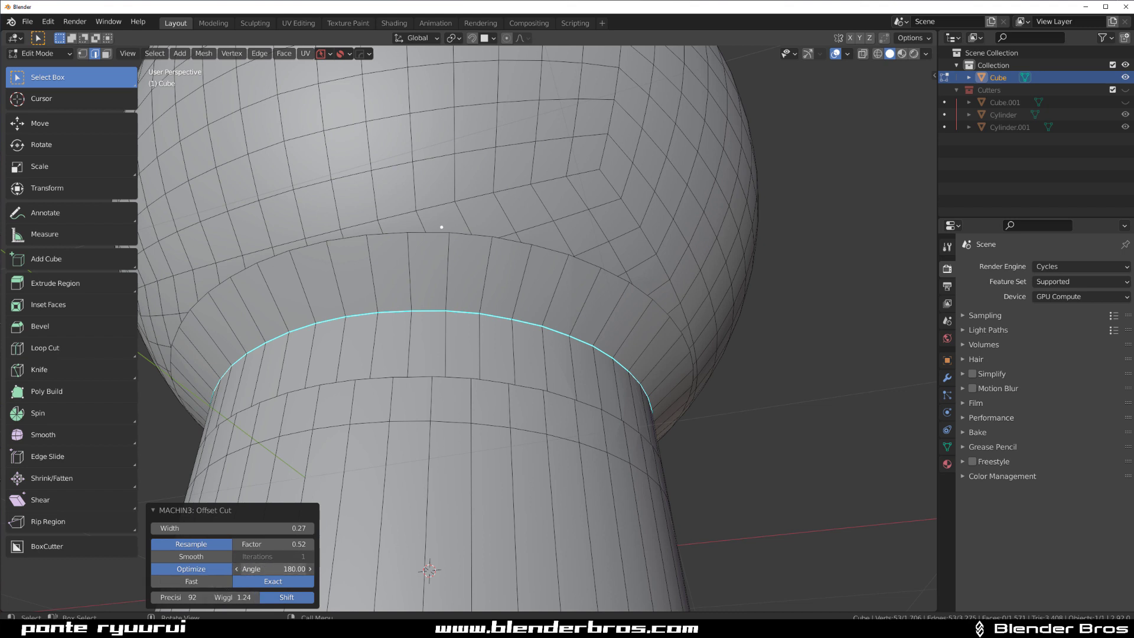
Step: Try a slightly lower Offset Cut optimize angle and restore it to 180
drag(284, 569, 281, 569)
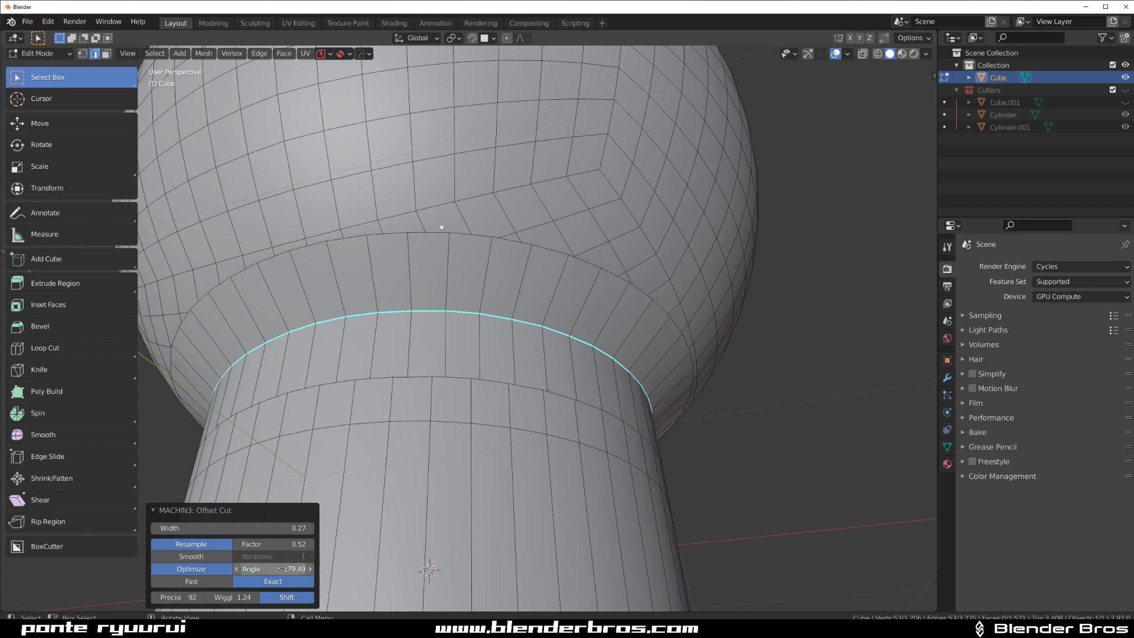
drag(303, 569, 306, 569)
click(300, 569)
text(1)
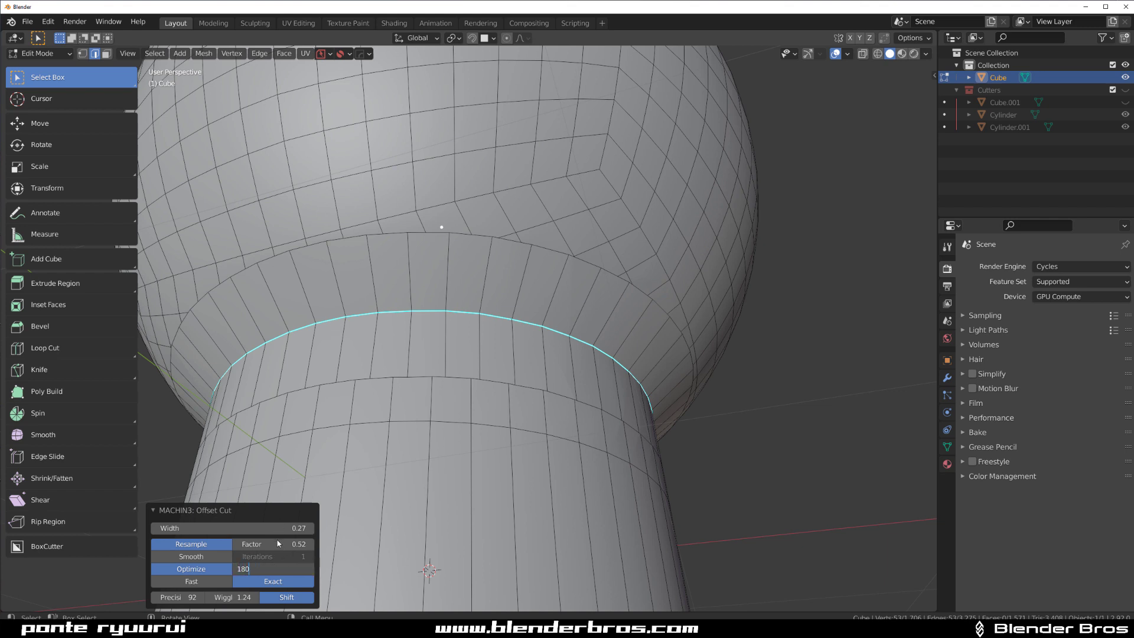
text(80)
key(Return)
Step: Try the Fast solver for the Offset Cut and switch it back to Exact
click(219, 582)
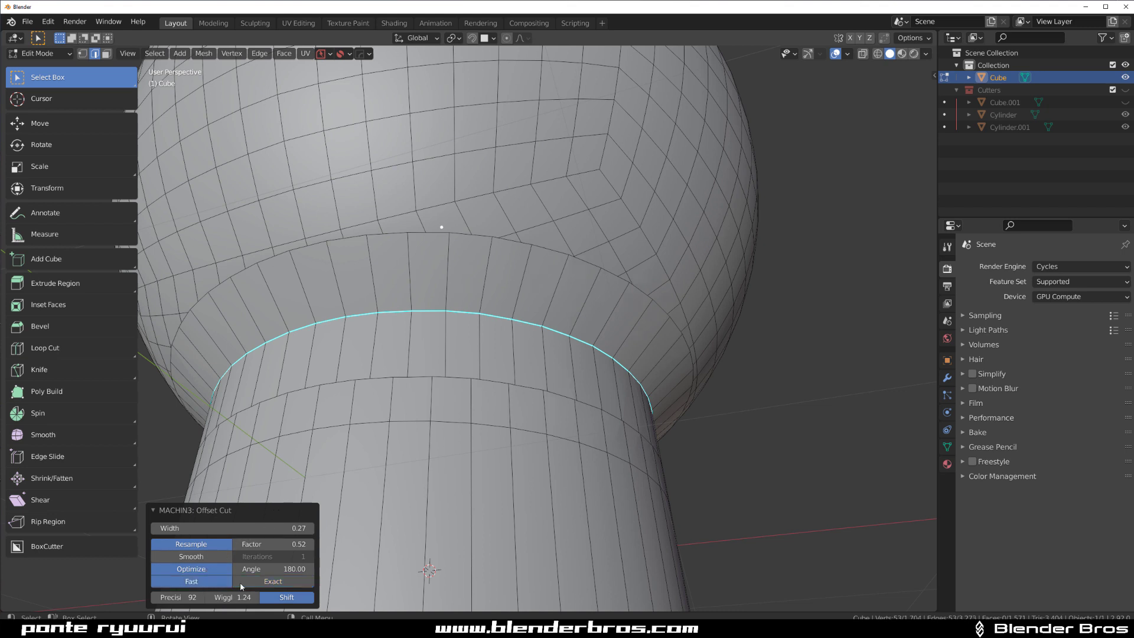
click(254, 569)
click(257, 583)
click(263, 583)
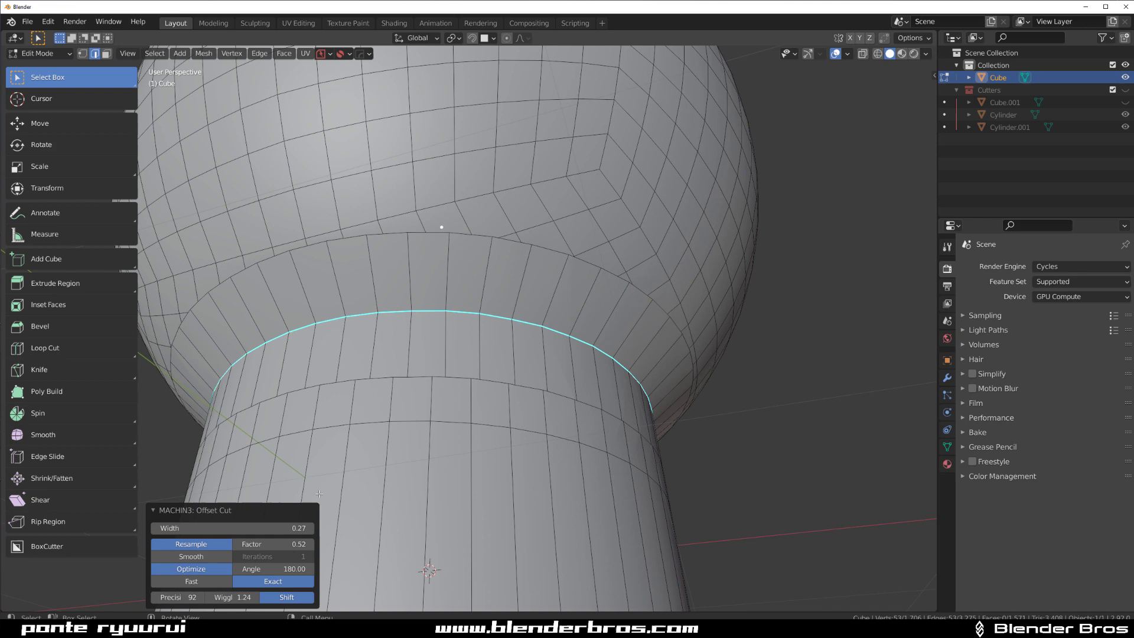
Step: Bevel the intersection loop with 12 segments into a rounded transition, and inspect its shading in Object Mode
middle_drag(459, 439, 444, 458)
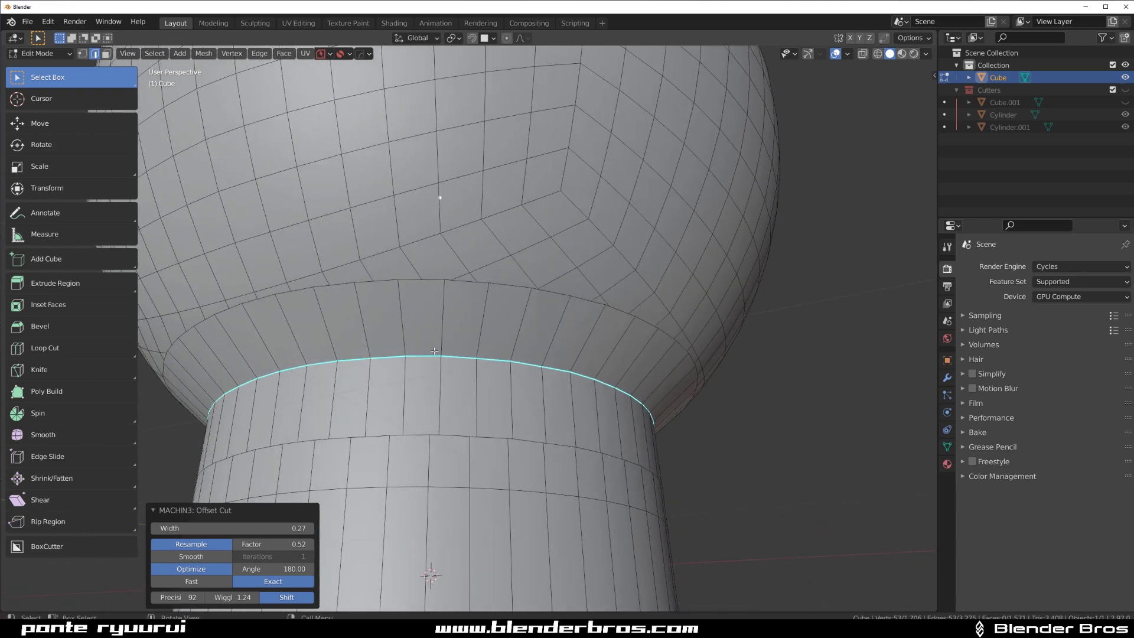
key(ctrl+b)
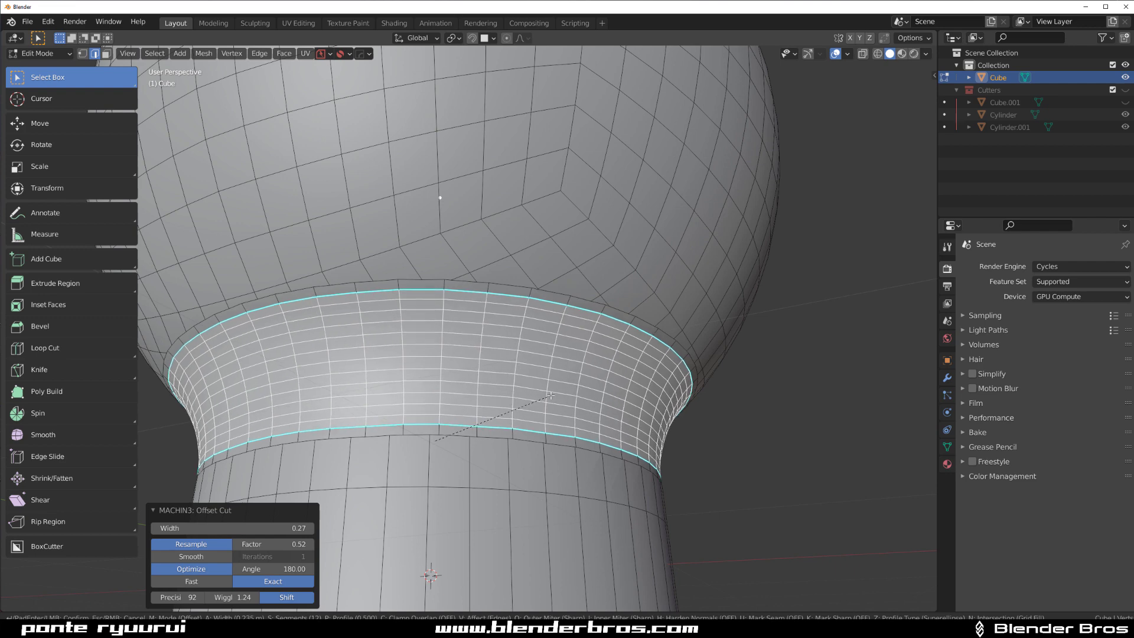
click(551, 426)
key(Tab)
click(527, 281)
scroll(486, 380, down, 3)
middle_drag(486, 380, 326, 346)
scroll(395, 352, up, 3)
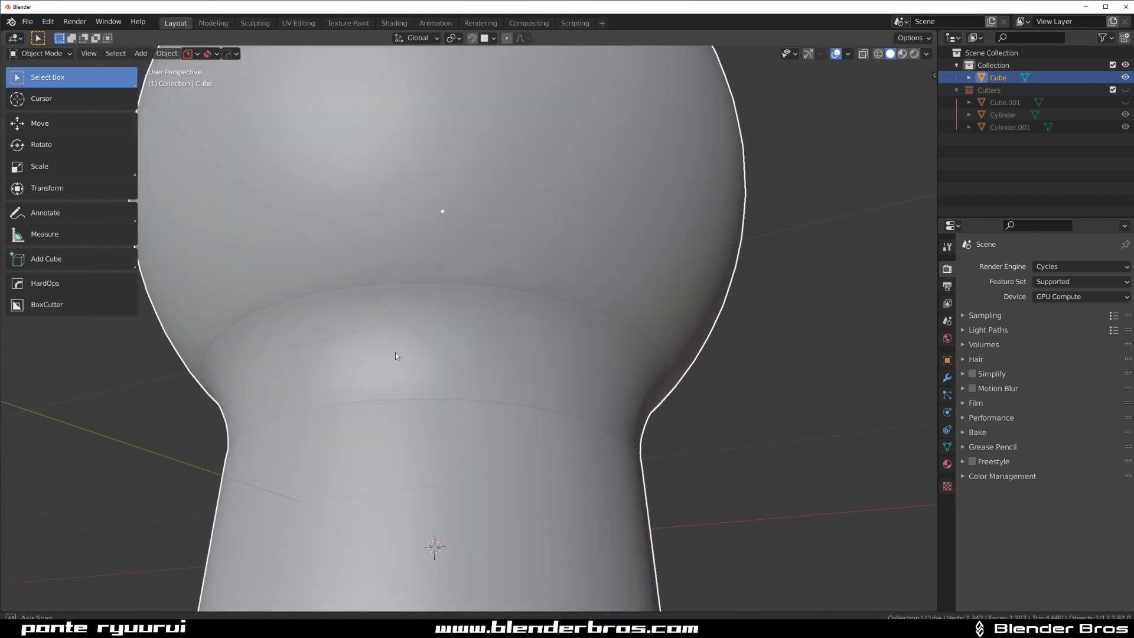
scroll(471, 406, down, 5)
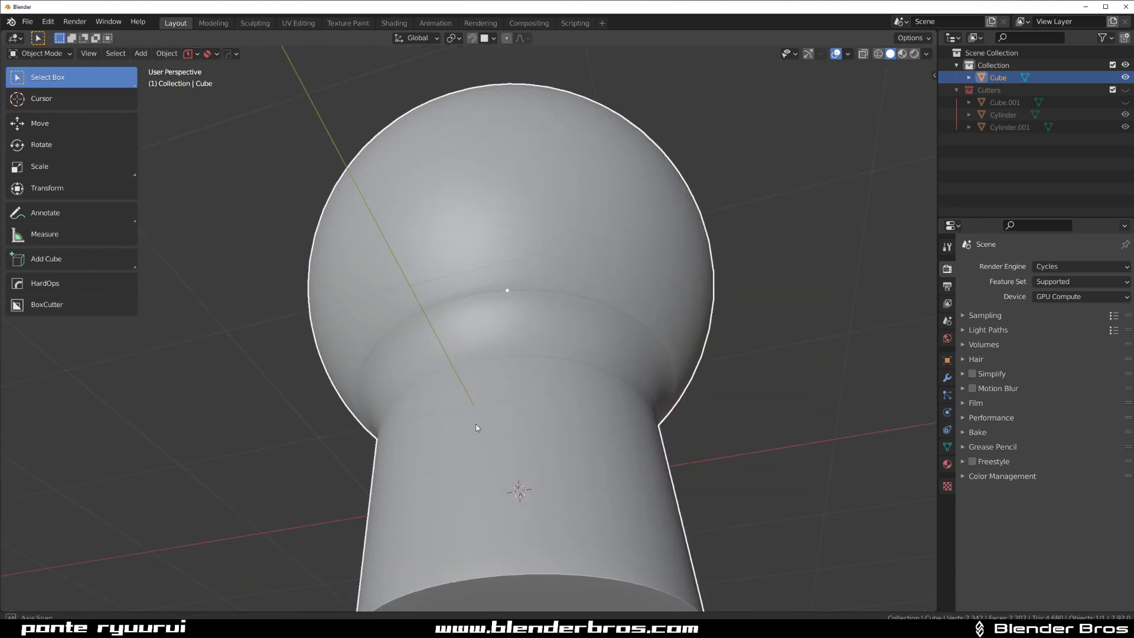
middle_drag(473, 428, 538, 407)
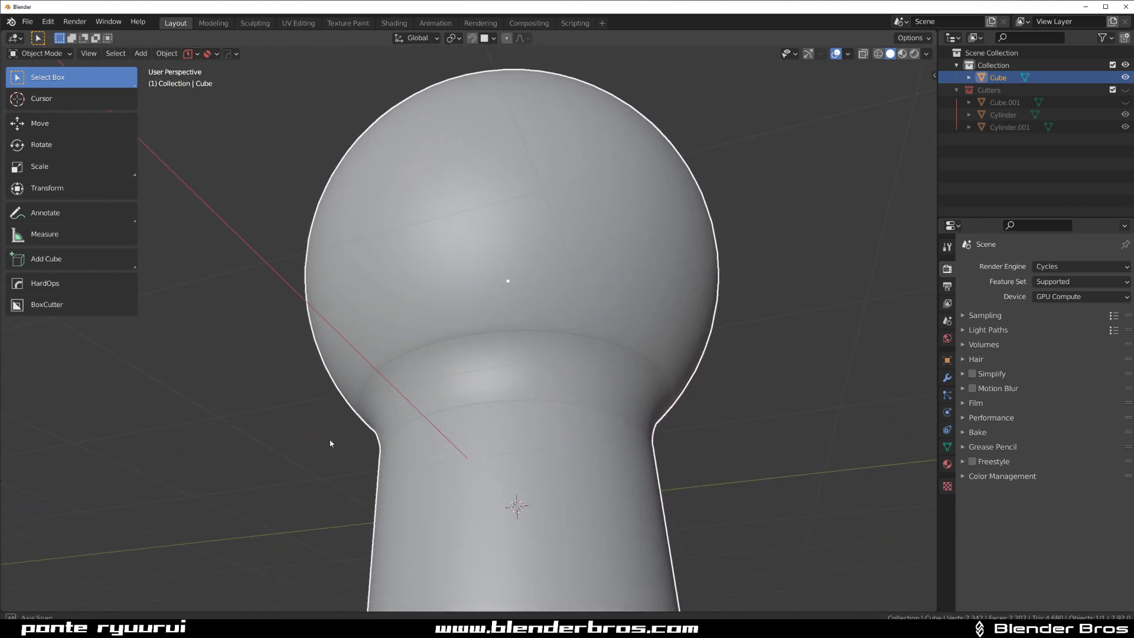
Step: Clear the sharp marking from the boundary edges of the bevel band with HardOps Mark, and check the shading in Object Mode
scroll(541, 396, up, 3)
scroll(542, 396, up, 1)
shift+middle_drag(624, 423, 398, 354)
scroll(397, 354, down, 1)
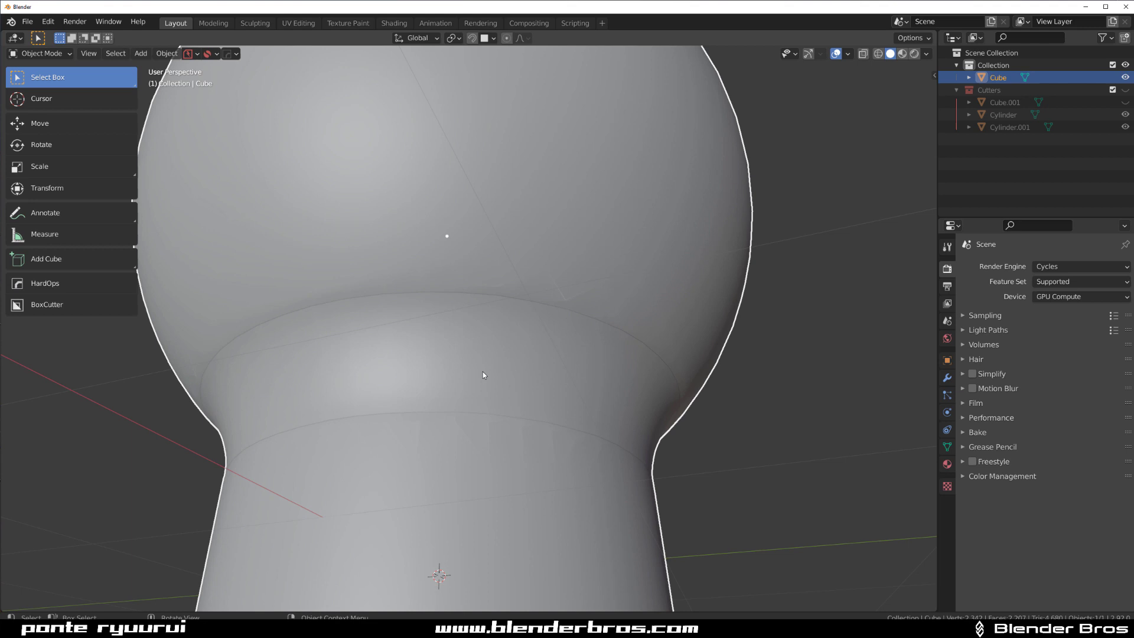
key(Tab)
click(594, 347)
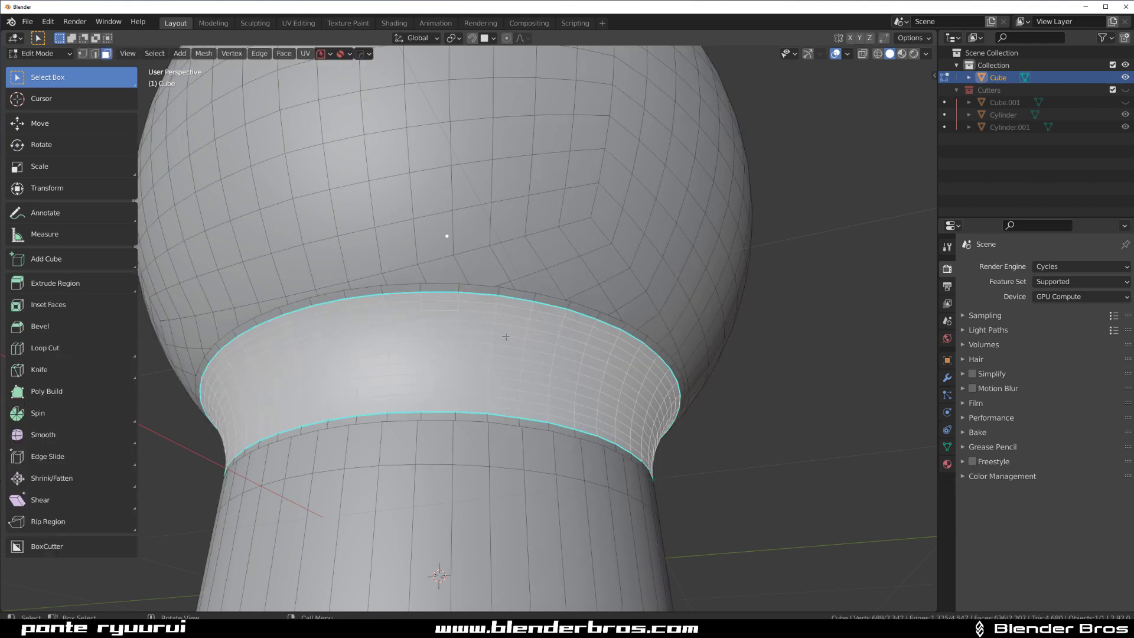
key(q)
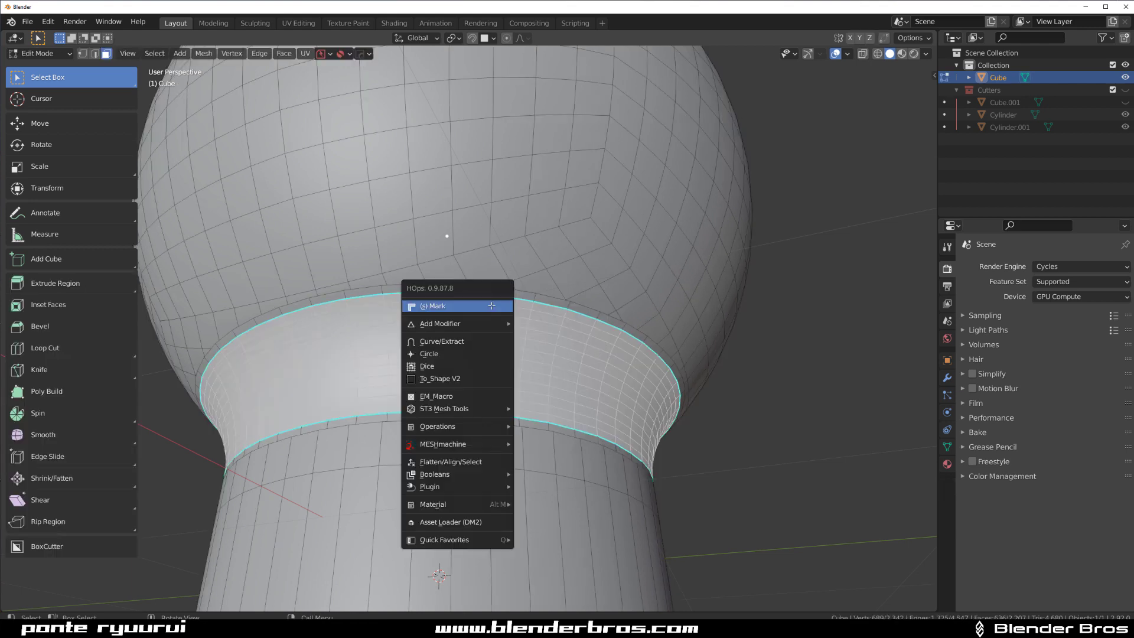
click(492, 305)
key(Tab)
scroll(491, 290, down, 3)
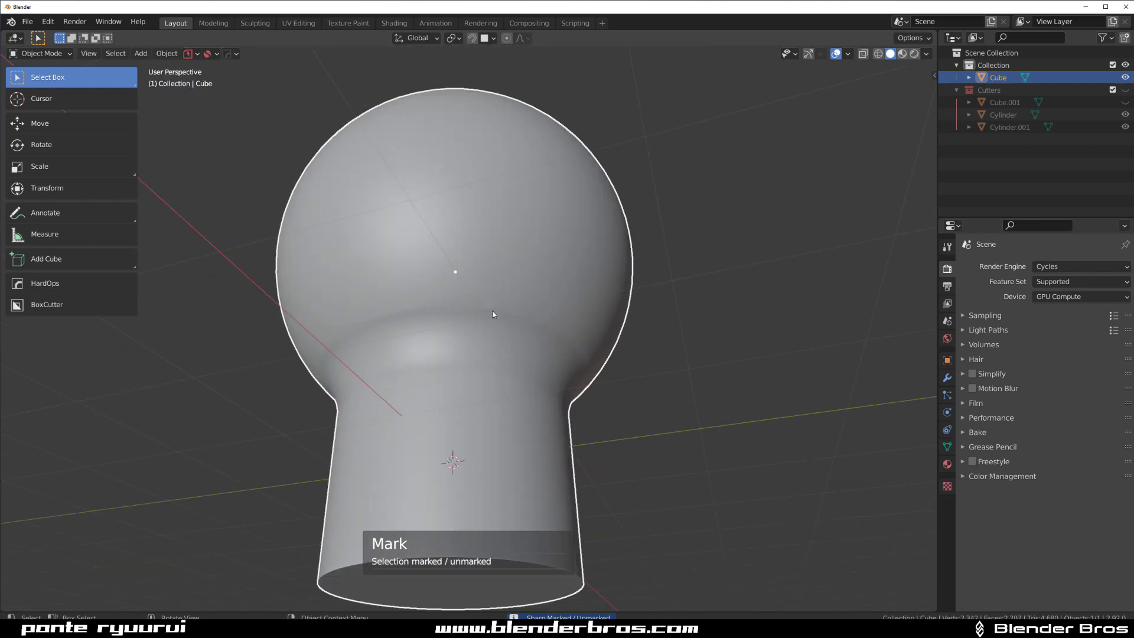
middle_drag(493, 312, 417, 299)
scroll(417, 299, up, 2)
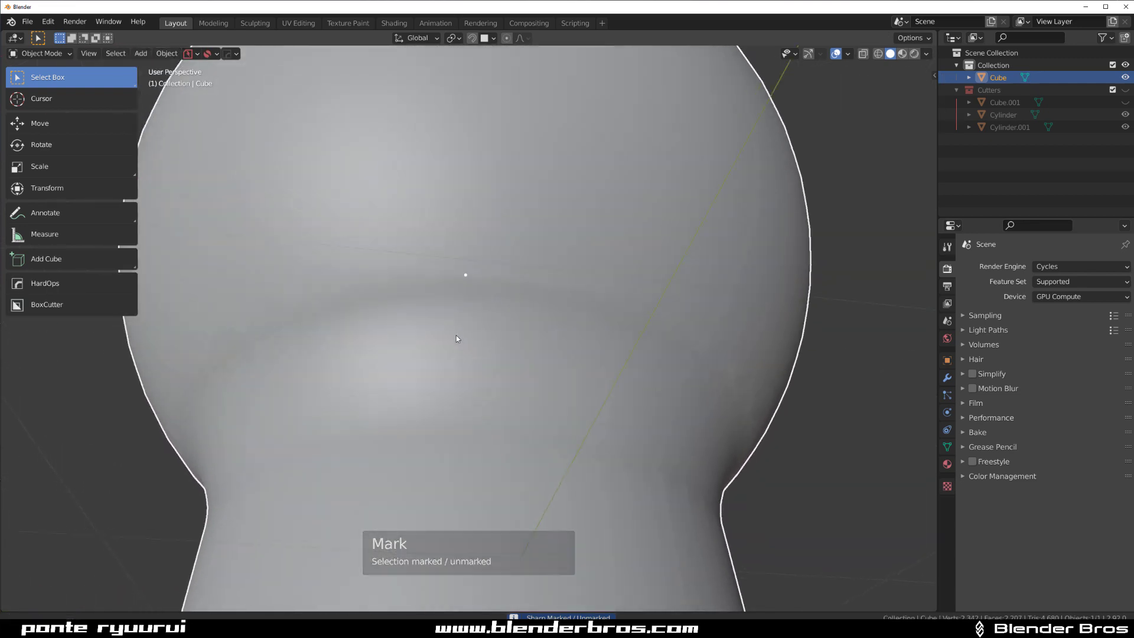
Step: Select the upper boundary loop of the bevel and run MESHmachine Boolean Cleanup on side A with threshold 0.0812
key(Tab)
click(401, 284)
middle_drag(402, 285, 694, 397)
ctrl+click(363, 290)
middle_drag(363, 290, 575, 276)
key(q)
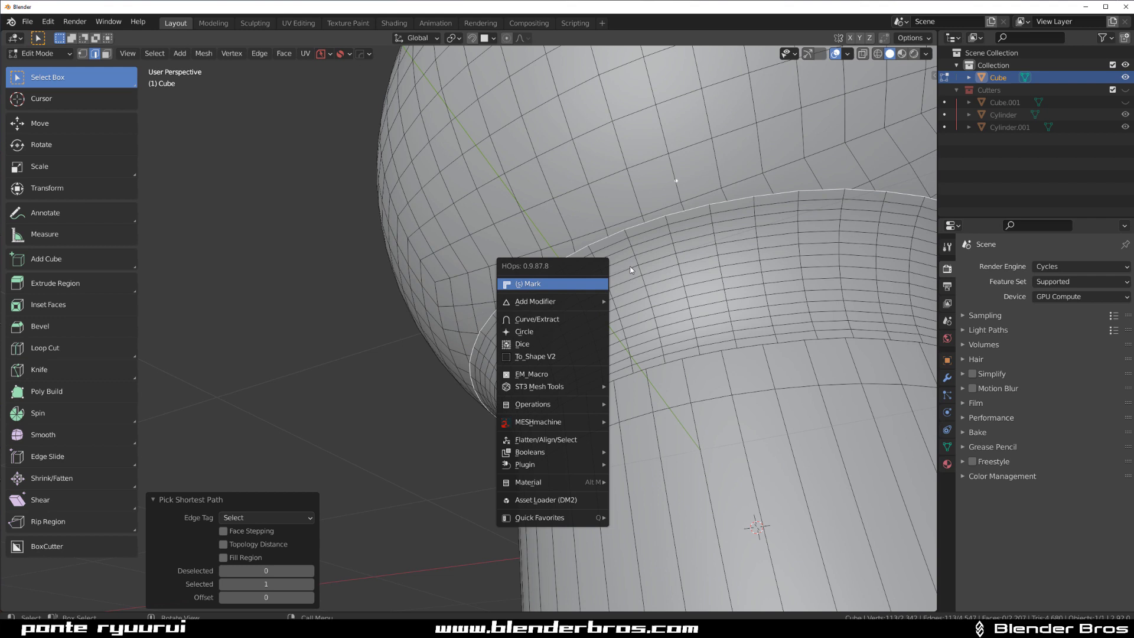
key(Escape)
key(y)
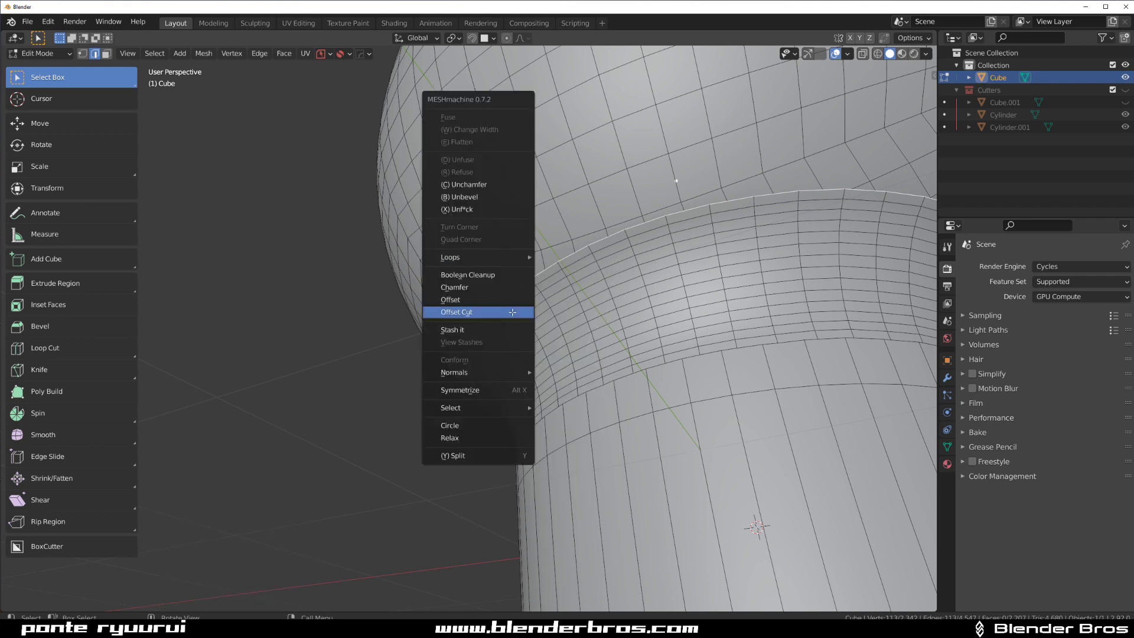
click(499, 278)
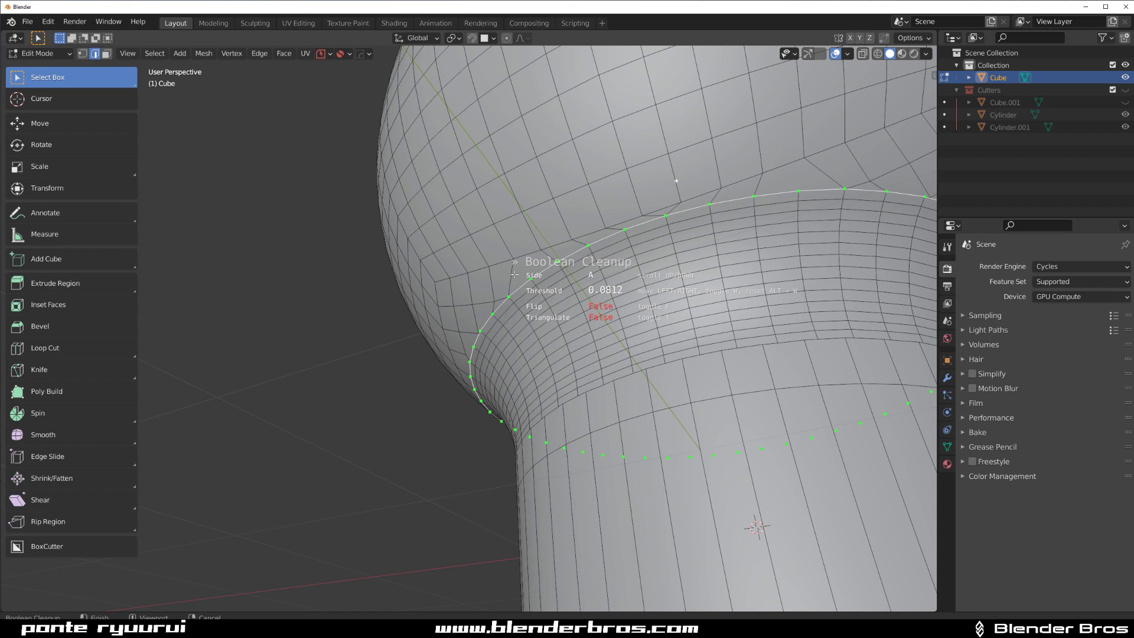
click(514, 274)
key(Tab)
scroll(520, 240, down, 4)
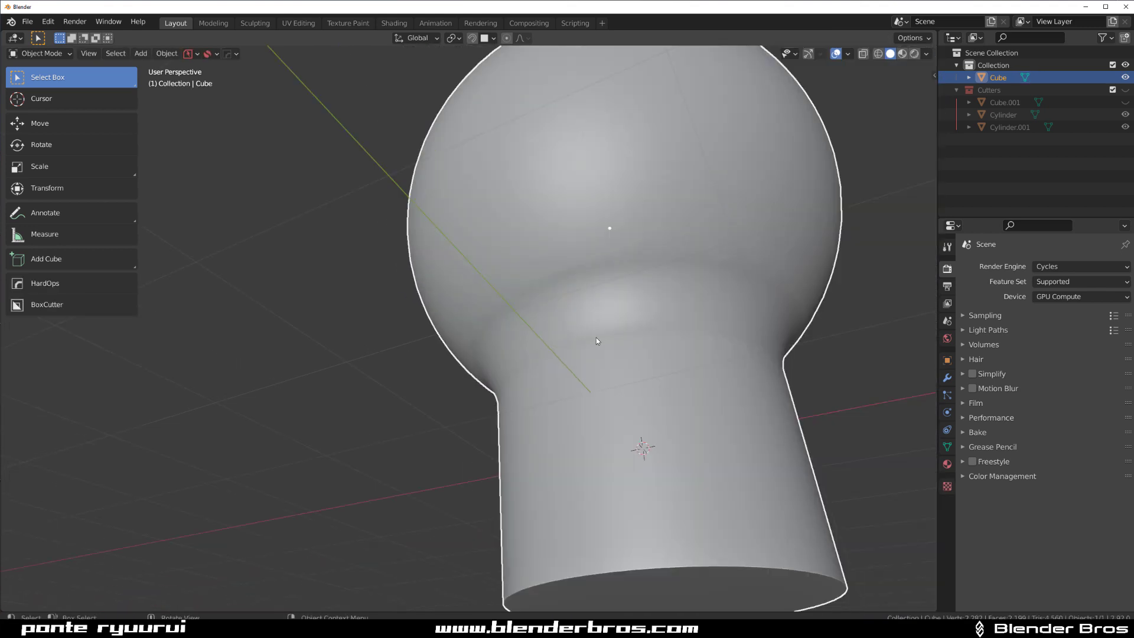
scroll(602, 354, up, 5)
Step: Select the full lower boundary loop of the bevel and run MESHmachine Boolean Cleanup on side A with threshold 0.0459
key(Tab)
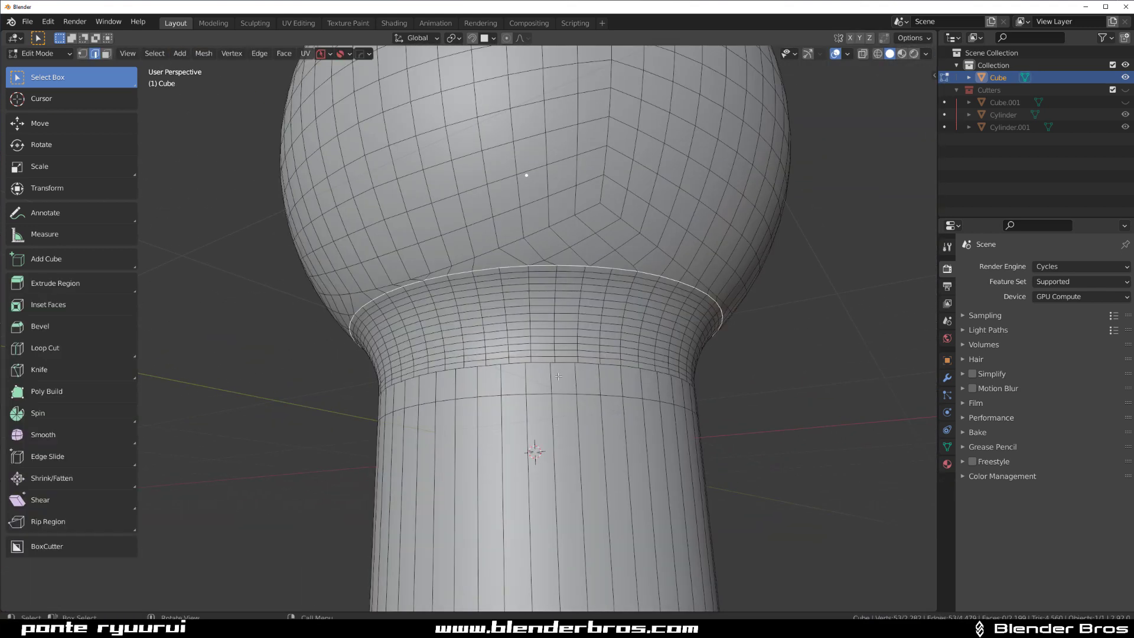
middle_drag(562, 363, 433, 335)
ctrl+click(356, 337)
scroll(405, 144, down, 3)
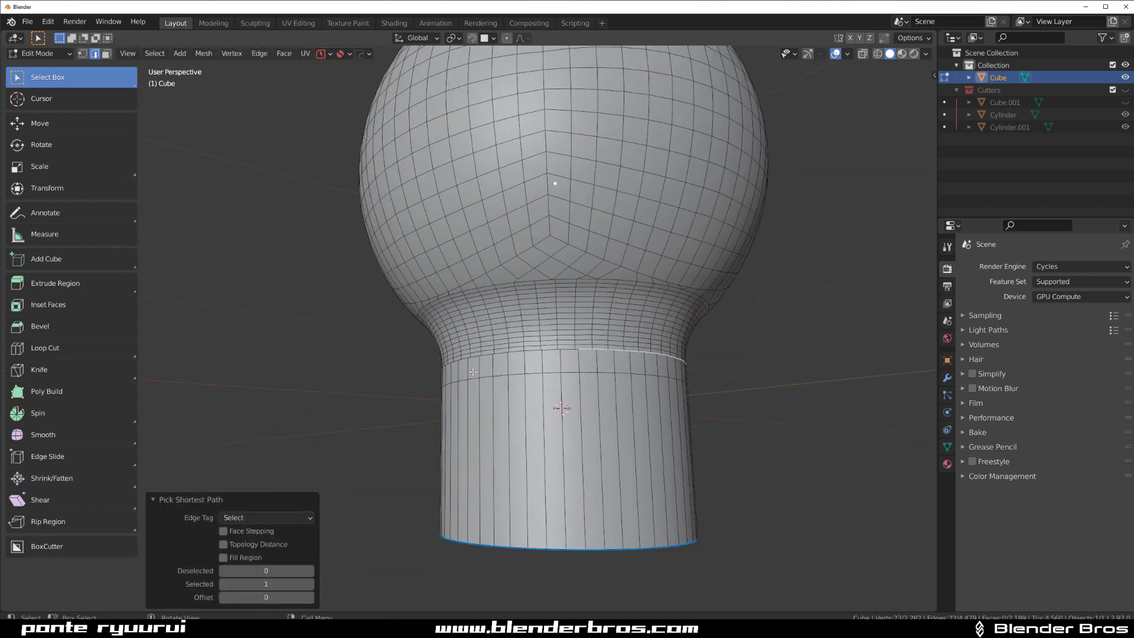
scroll(551, 183, up, 4)
middle_drag(502, 304, 636, 347)
scroll(586, 313, down, 4)
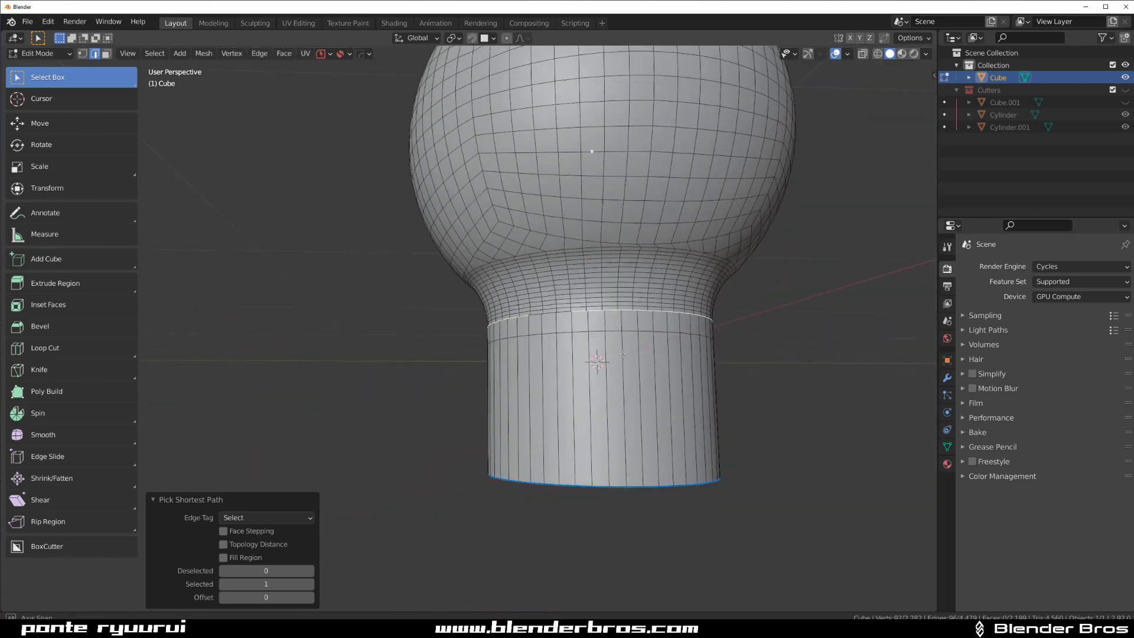
scroll(616, 308, up, 4)
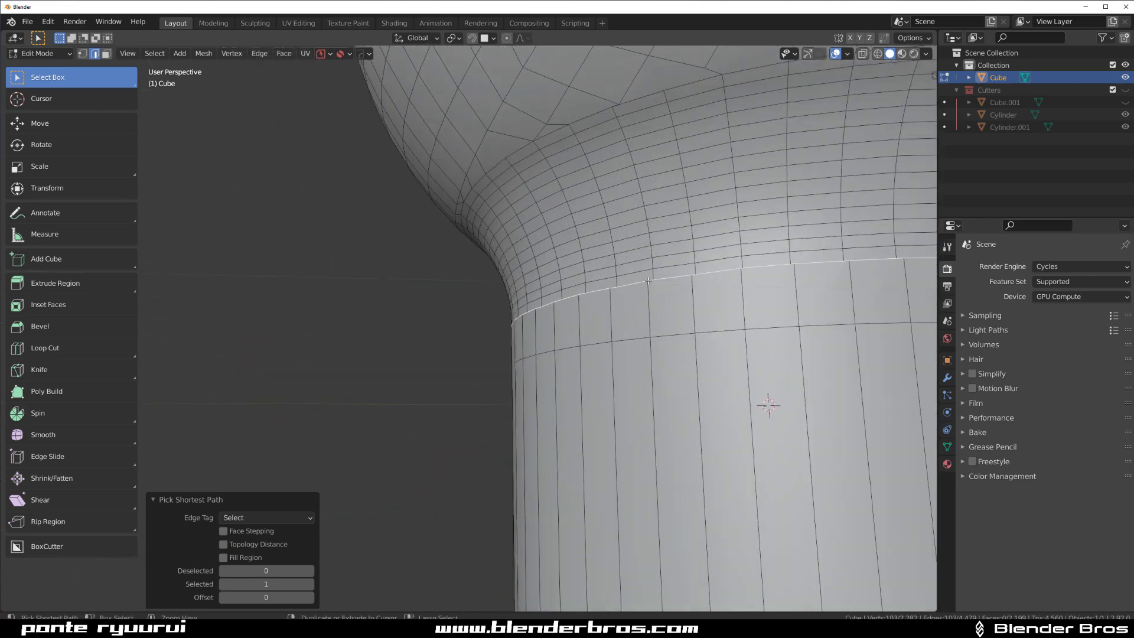
key(y)
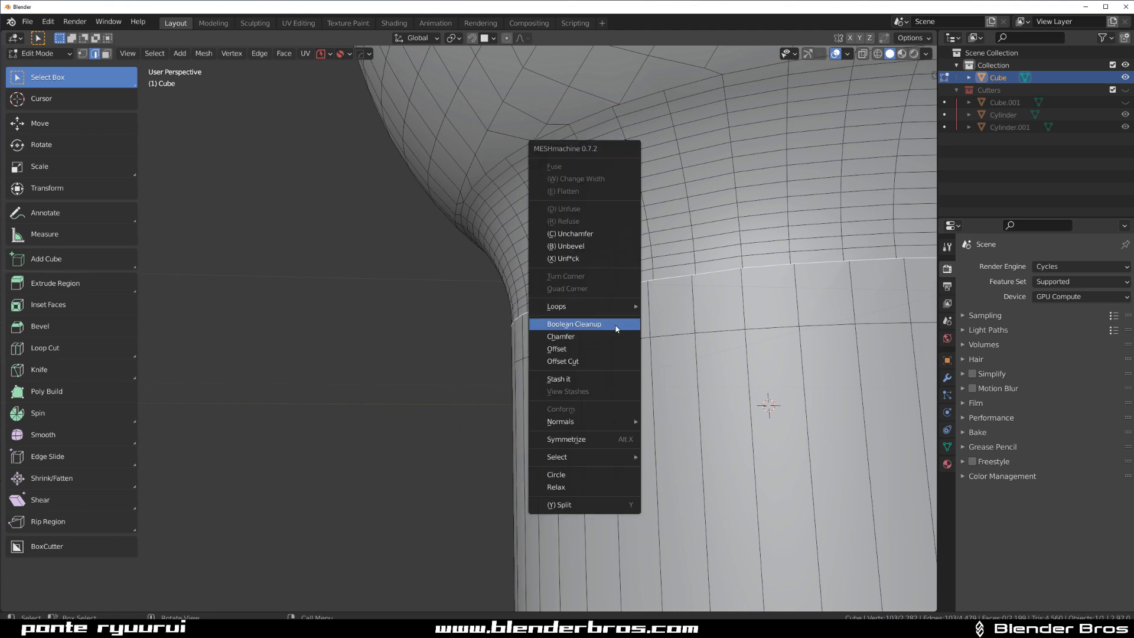
click(615, 328)
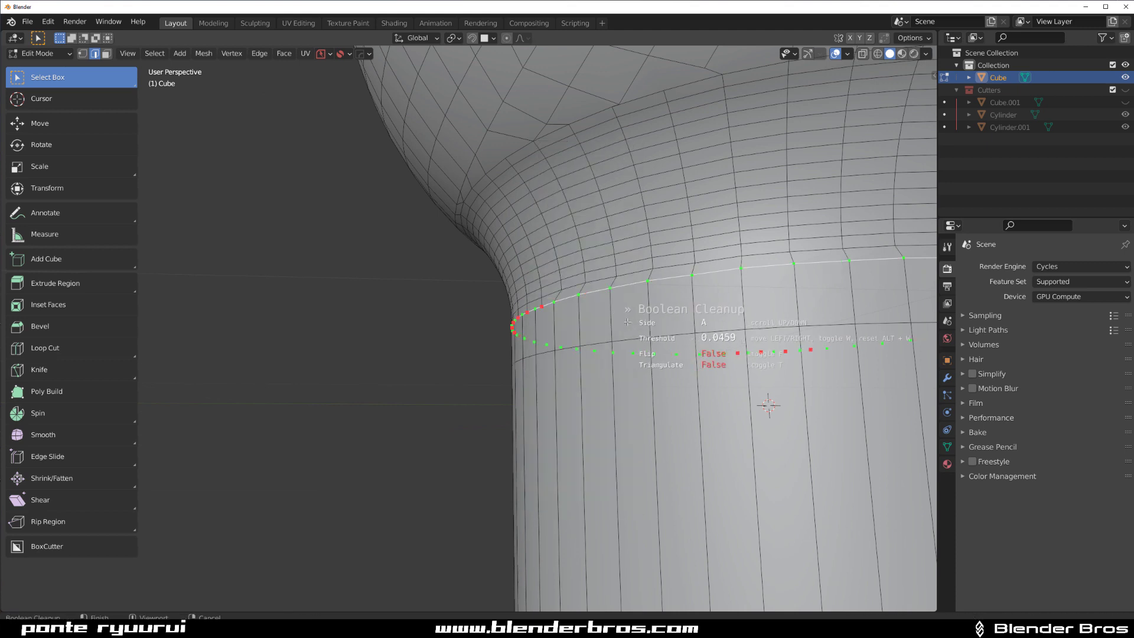
click(627, 322)
Step: Add a level 1 subdivision to the object in Object Mode and inspect the smoothed transition between sphere and cylinder
key(Tab)
click(626, 226)
scroll(616, 291, down, 5)
key(ctrl+1)
middle_drag(617, 291, 583, 341)
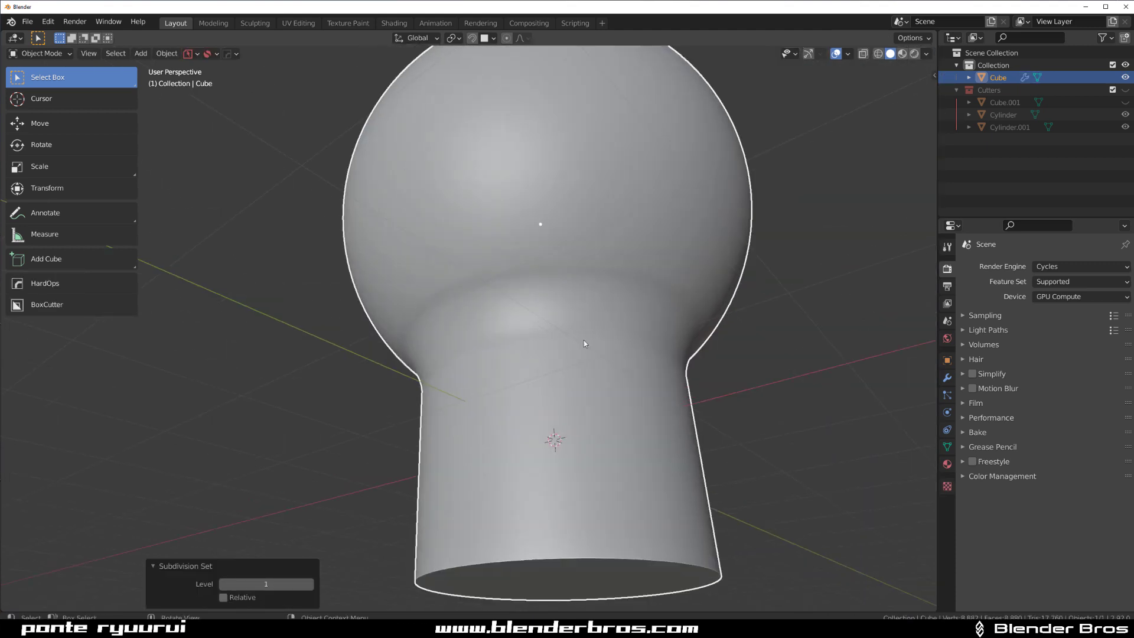
scroll(584, 341, up, 4)
shift+middle_drag(653, 281, 561, 358)
Step: Connect the sphere vertex to the upper bevel loop and dissolve the redundant edge beside it
key(Tab)
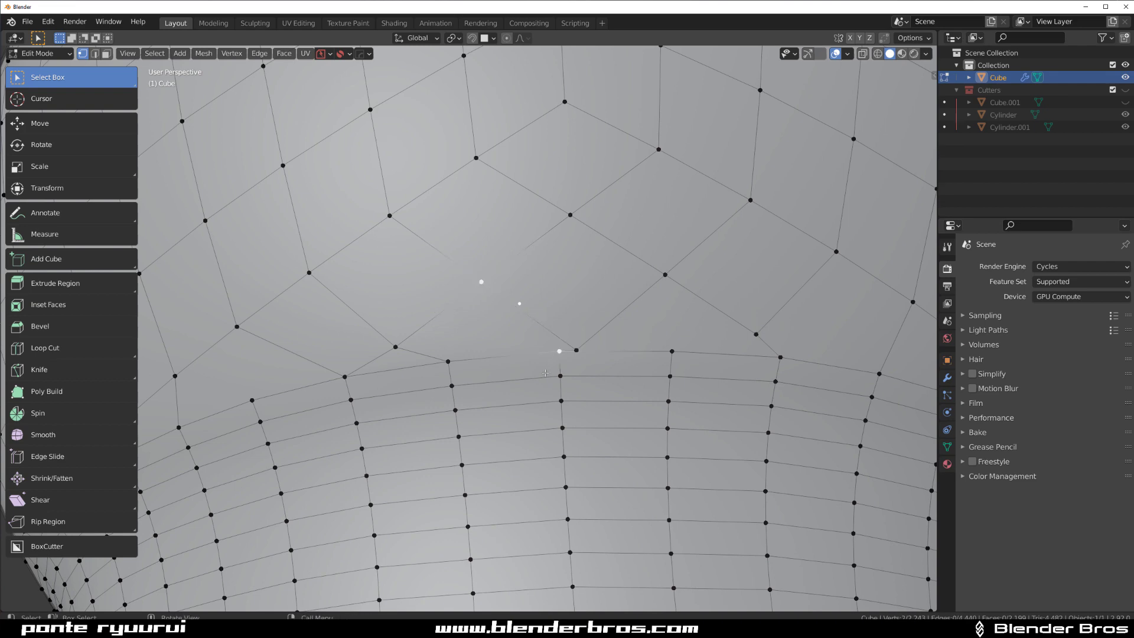
click(569, 333)
key(x)
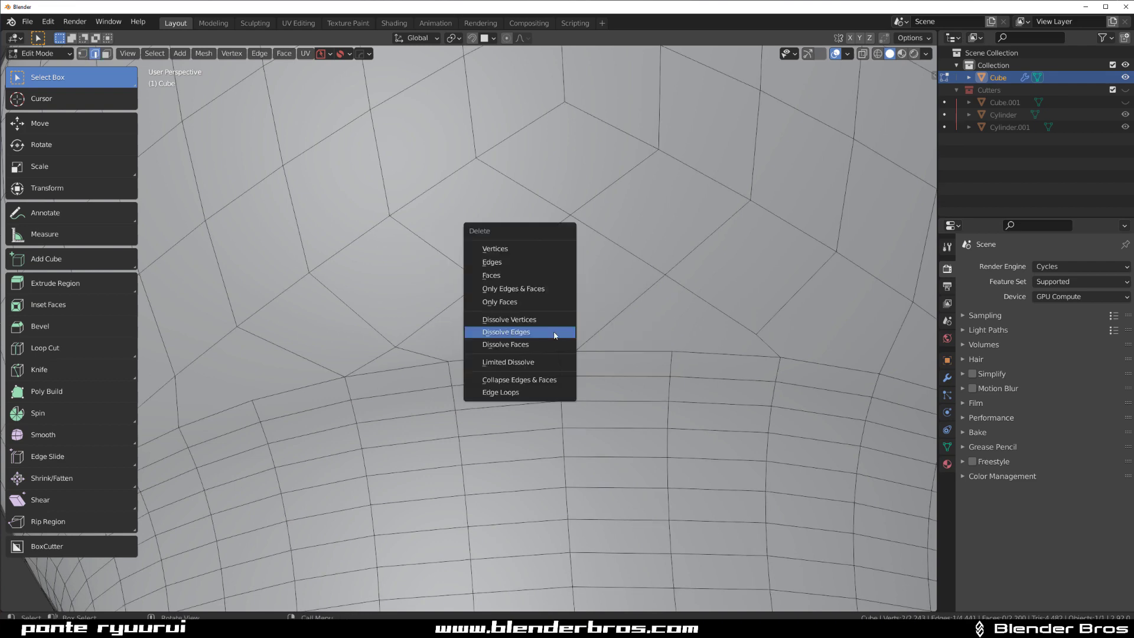
click(544, 330)
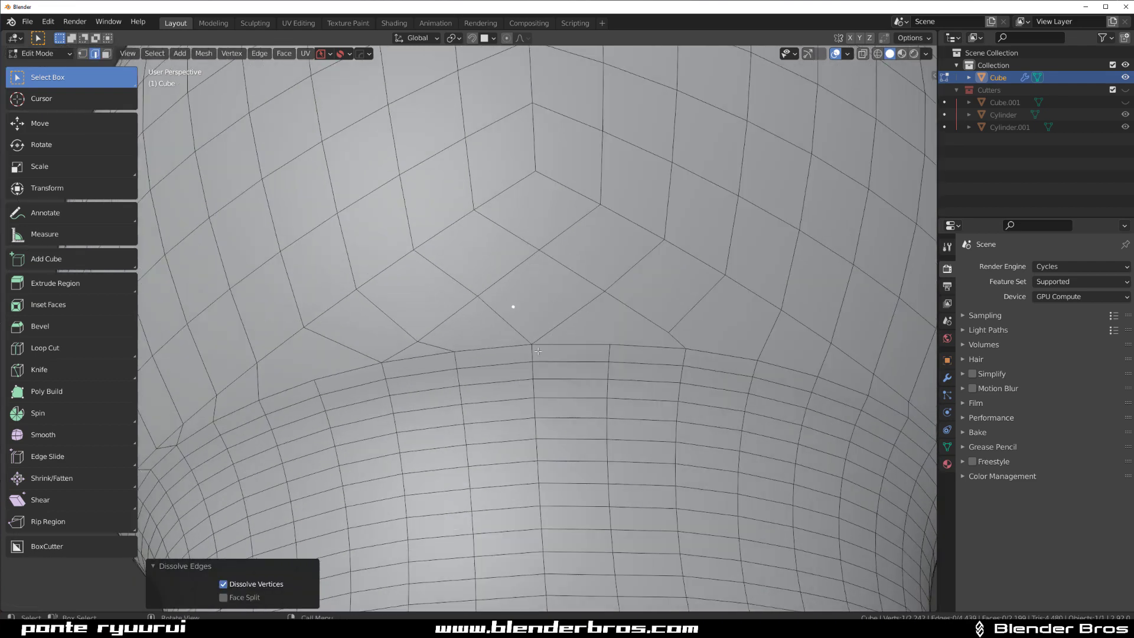
scroll(551, 340, up, 1)
scroll(566, 328, down, 2)
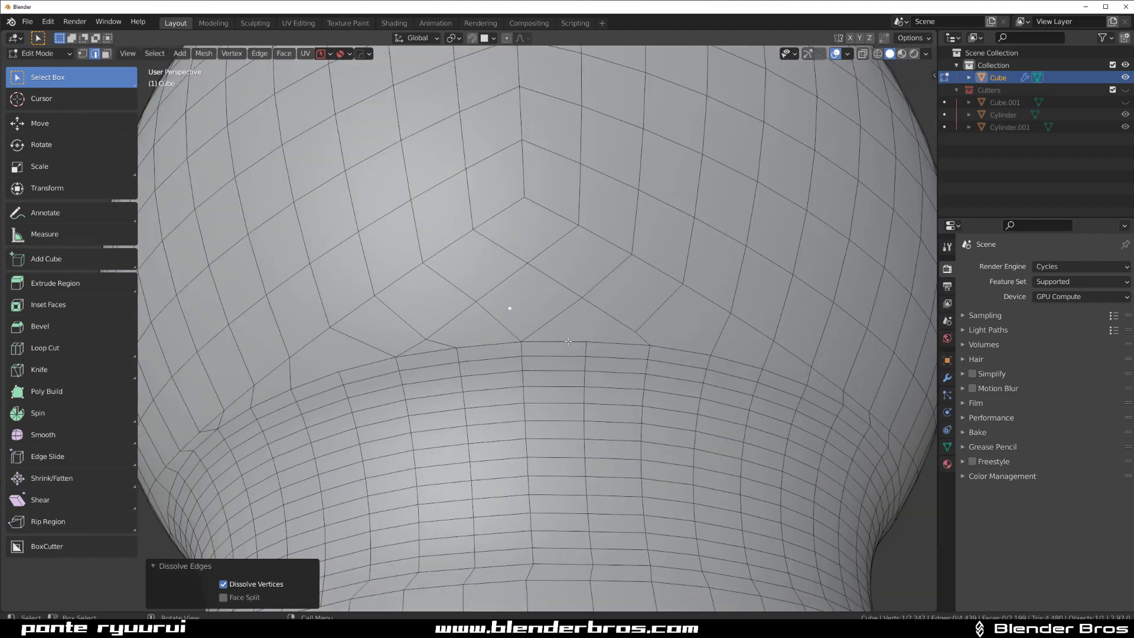
Step: Merge the two nearly coincident vertices on the upper bevel loop using Smart Vert Merge Last, and check the result in Object Mode
middle_drag(566, 329, 656, 394)
scroll(577, 327, up, 2)
key(j)
scroll(410, 293, up, 2)
middle_drag(354, 355, 411, 383)
key(1)
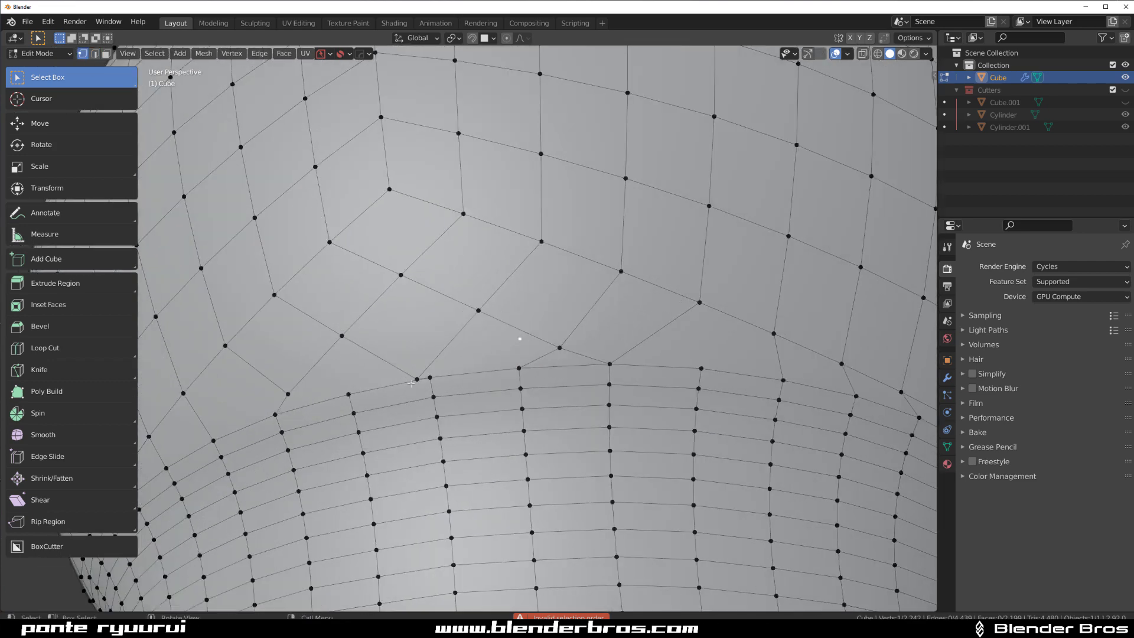
scroll(412, 384, up, 5)
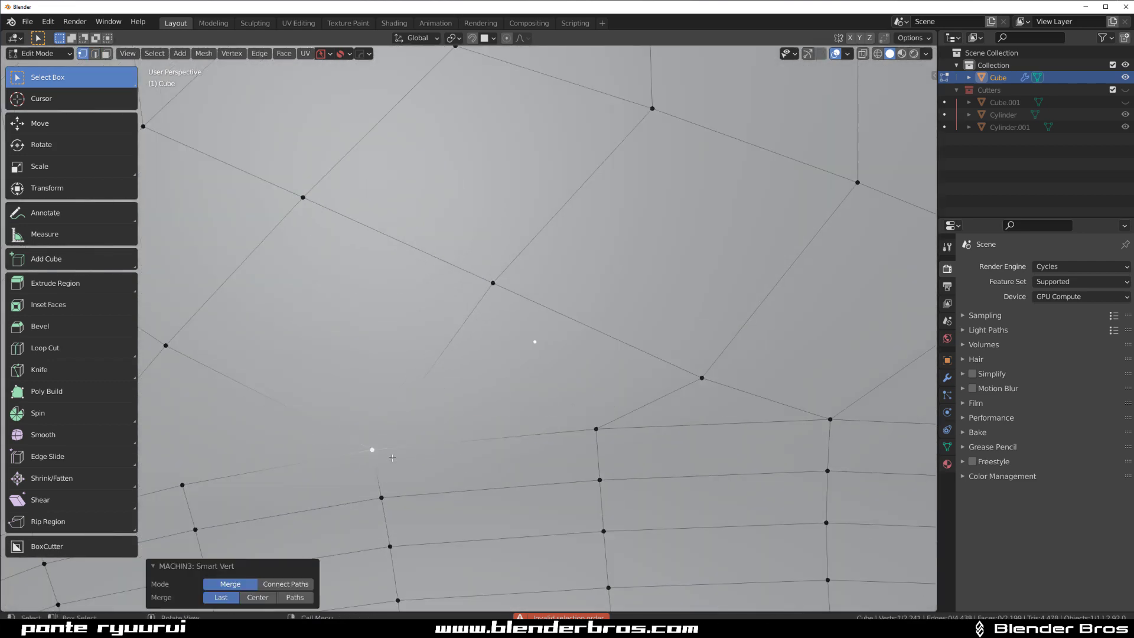
scroll(393, 458, down, 6)
scroll(641, 403, up, 4)
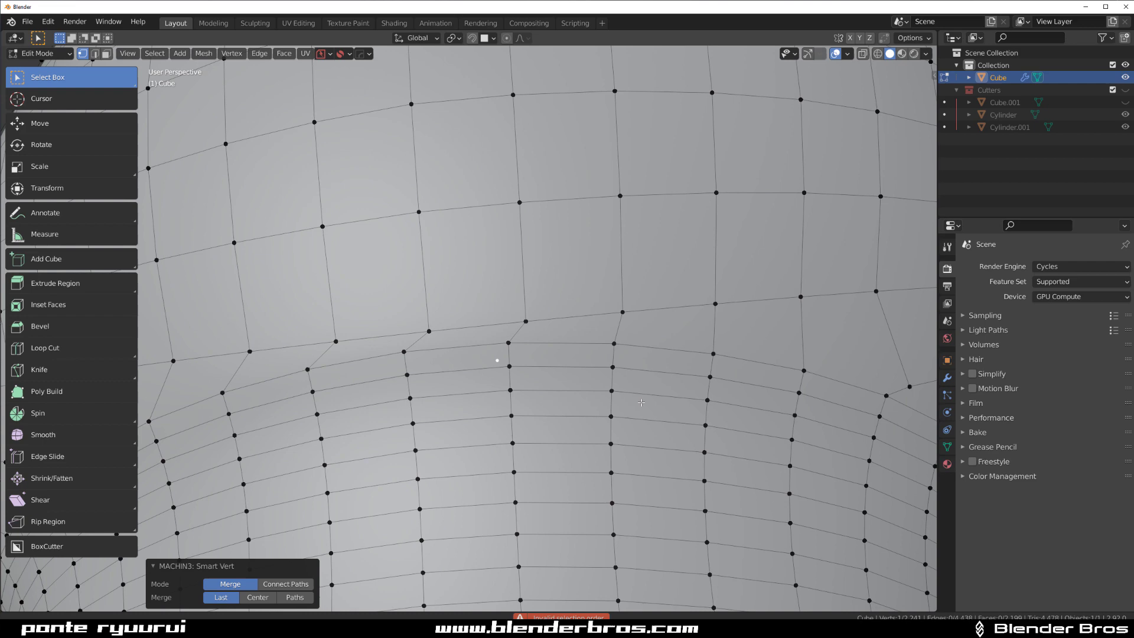
middle_drag(641, 403, 308, 335)
scroll(502, 293, down, 3)
key(Tab)
scroll(497, 290, down, 4)
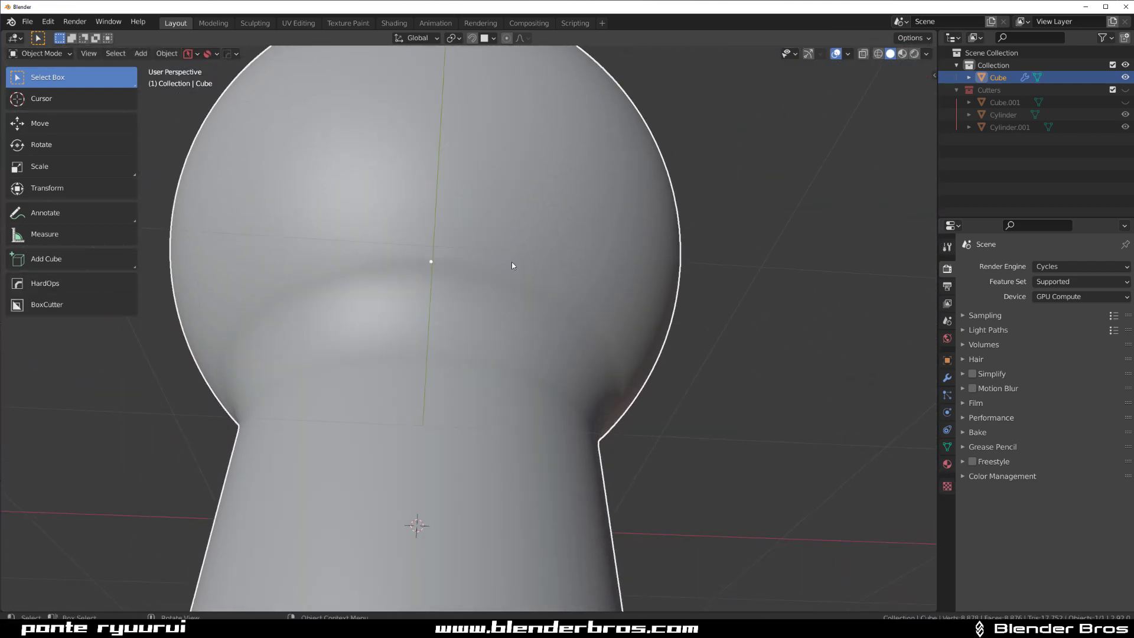
Step: Switch the viewport lighting to MatCap with the glossy red-orange sunset sphere and inspect the reflections across the transition
click(926, 53)
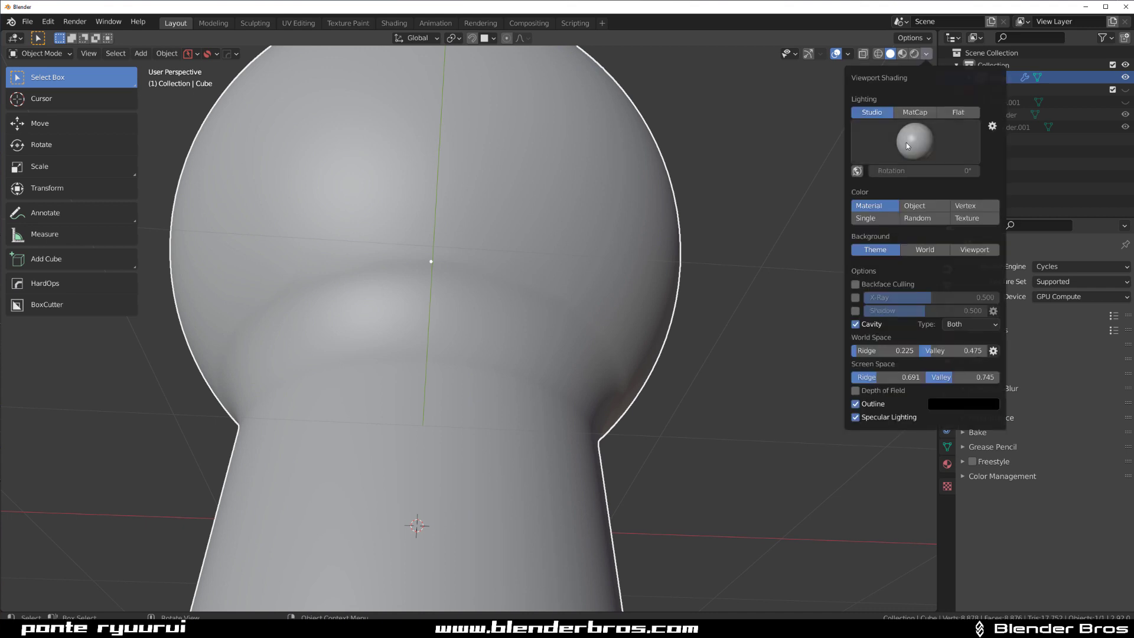
click(906, 142)
click(913, 113)
click(912, 144)
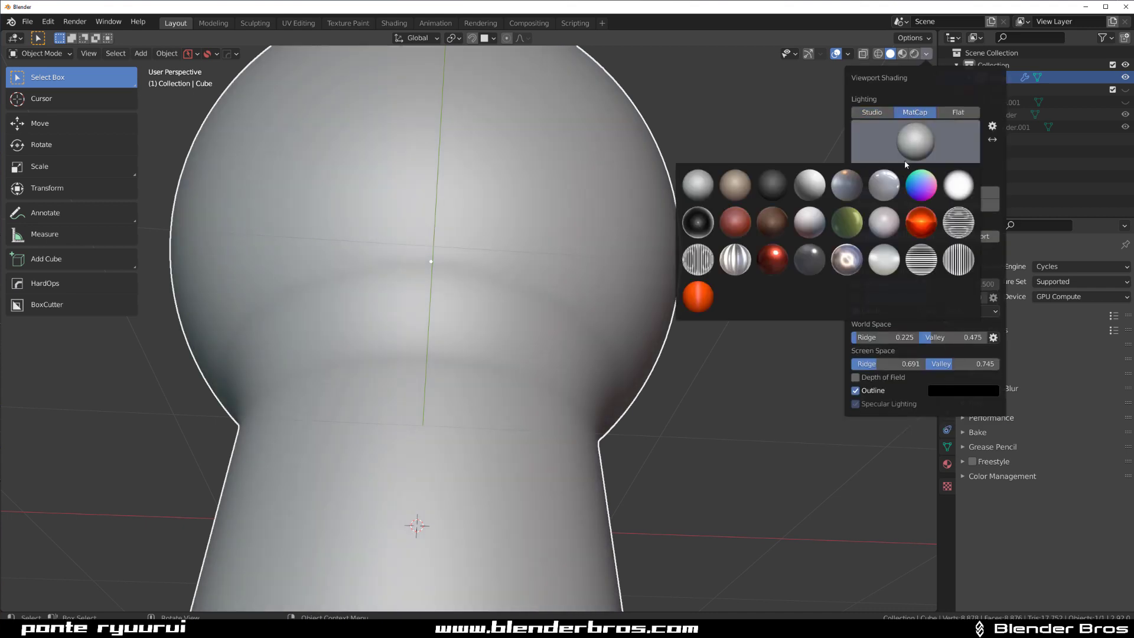
click(915, 222)
mouse_move(597, 309)
middle_down()
mouse_move(499, 304)
mouse_move(338, 342)
mouse_move(208, 325)
mouse_move(448, 329)
mouse_move(308, 313)
mouse_move(199, 326)
mouse_move(266, 324)
mouse_move(246, 312)
mouse_move(217, 319)
mouse_move(239, 314)
middle_up()
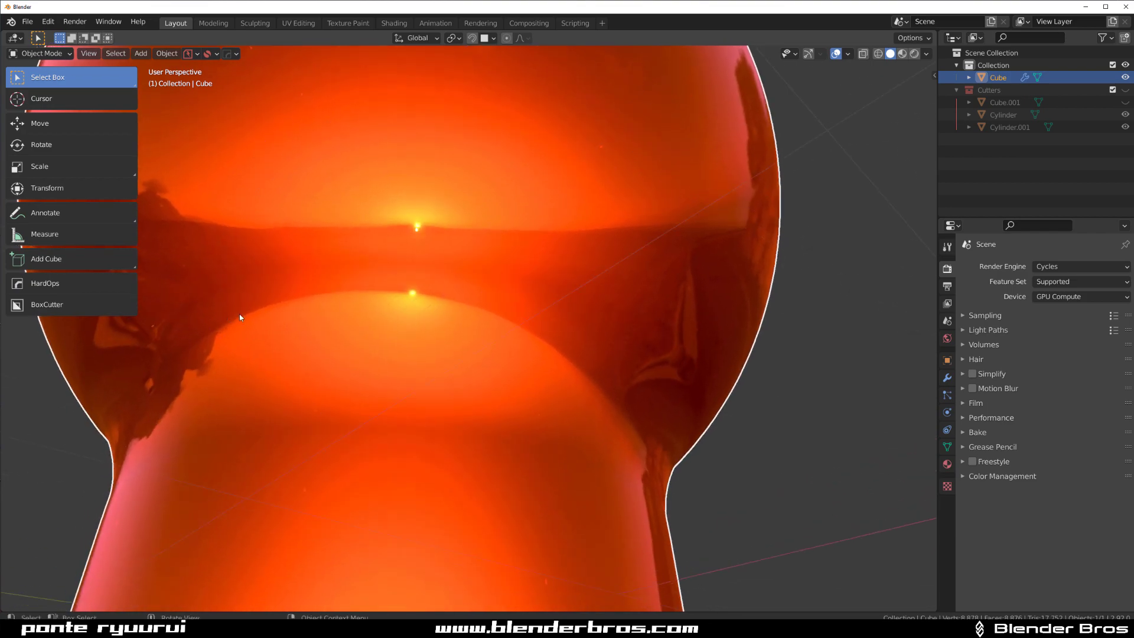
scroll(239, 314, up, 2)
Step: Merge the stray vertex just above the upper bevel loop into the loop, and check the surrounding topology
key(Tab)
click(272, 240)
scroll(338, 236, down, 6)
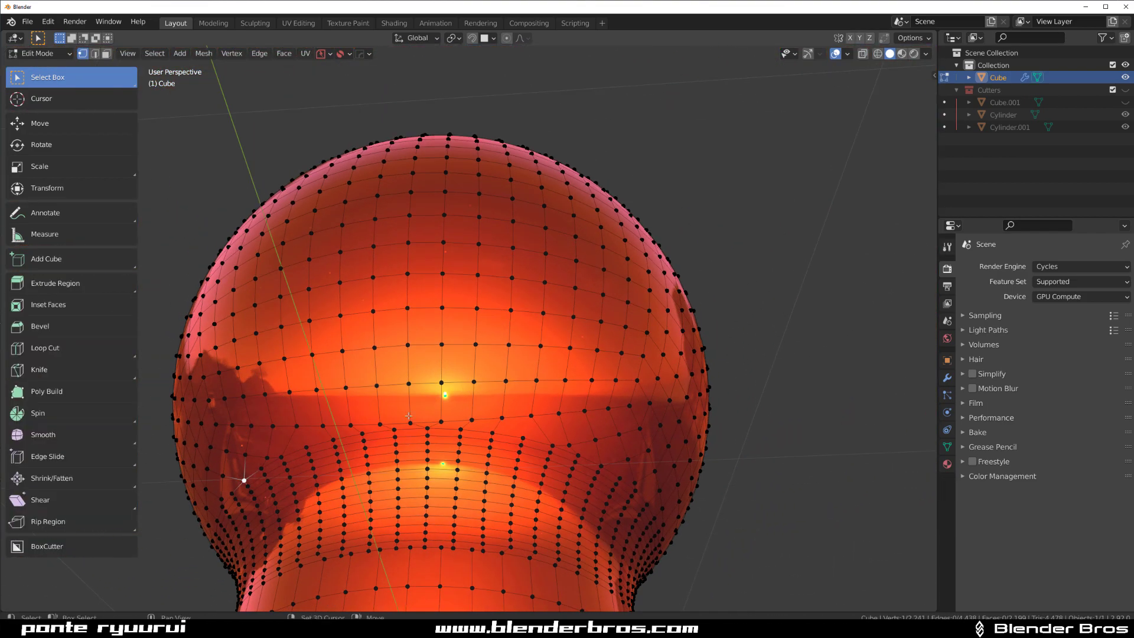
middle_drag(409, 416, 475, 308)
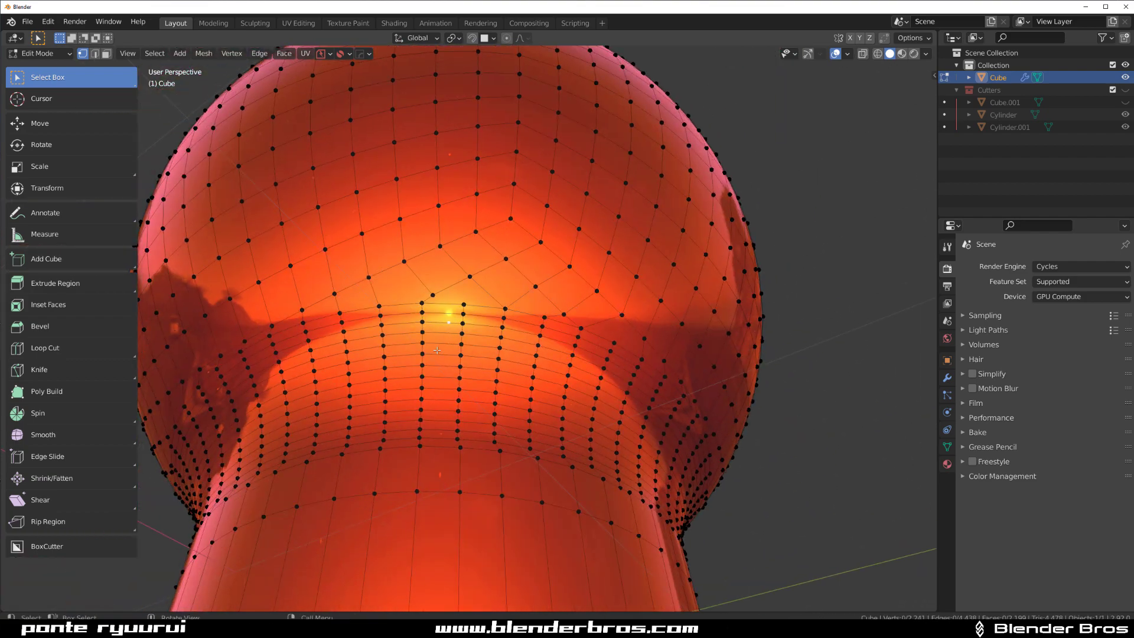
middle_drag(437, 351, 500, 322)
scroll(463, 325, up, 2)
scroll(490, 326, up, 6)
click(472, 336)
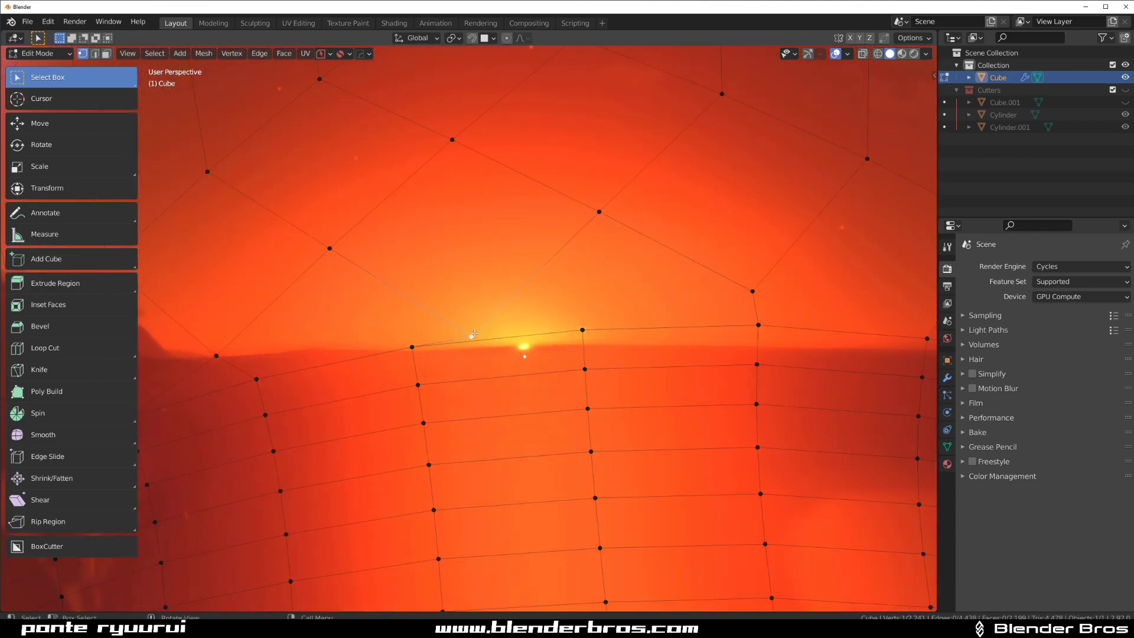
scroll(405, 347, down, 6)
middle_drag(405, 346, 762, 355)
middle_drag(283, 283, 490, 350)
scroll(473, 290, down, 4)
scroll(473, 290, up, 3)
scroll(482, 318, down, 4)
Step: Examine the reflections over the sphere and bevel in Object Mode from several angles
key(Tab)
scroll(490, 350, down, 6)
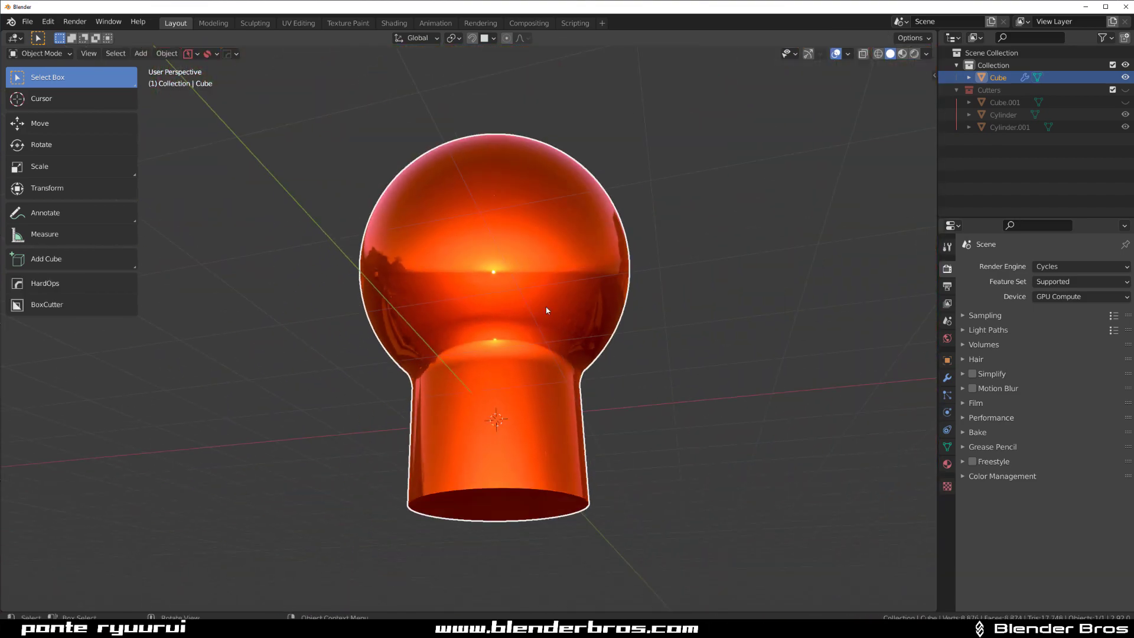
middle_drag(544, 309, 389, 261)
scroll(484, 280, up, 6)
middle_drag(580, 294, 571, 353)
scroll(395, 269, down, 3)
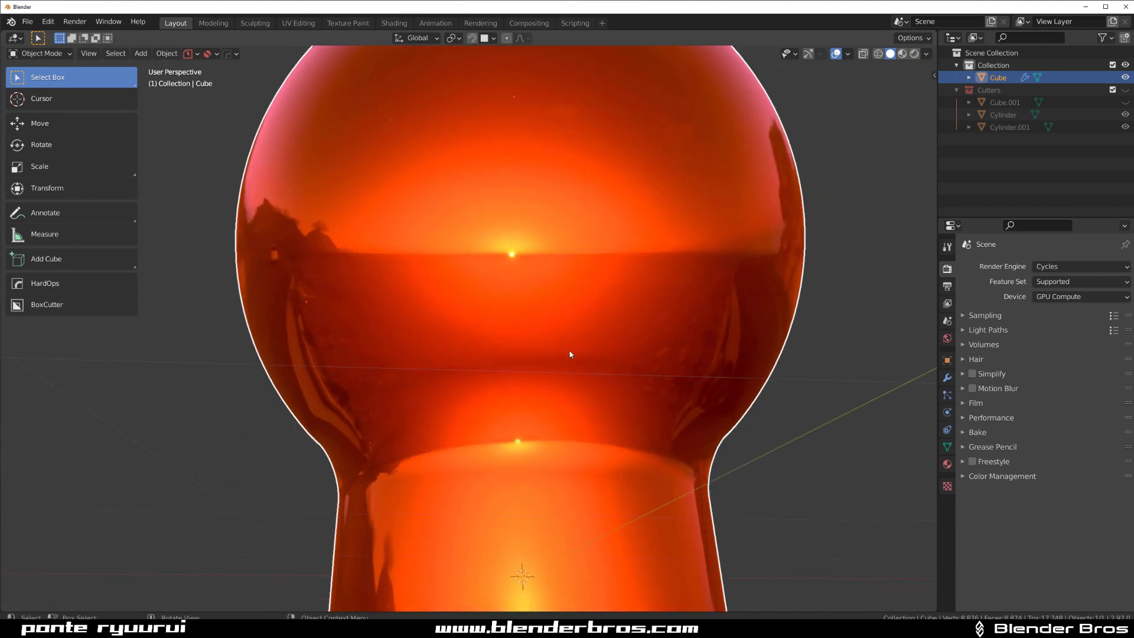
Step: Try the brown MatCap, settle on the plain light grey one, and inspect the bevel's shading
click(927, 54)
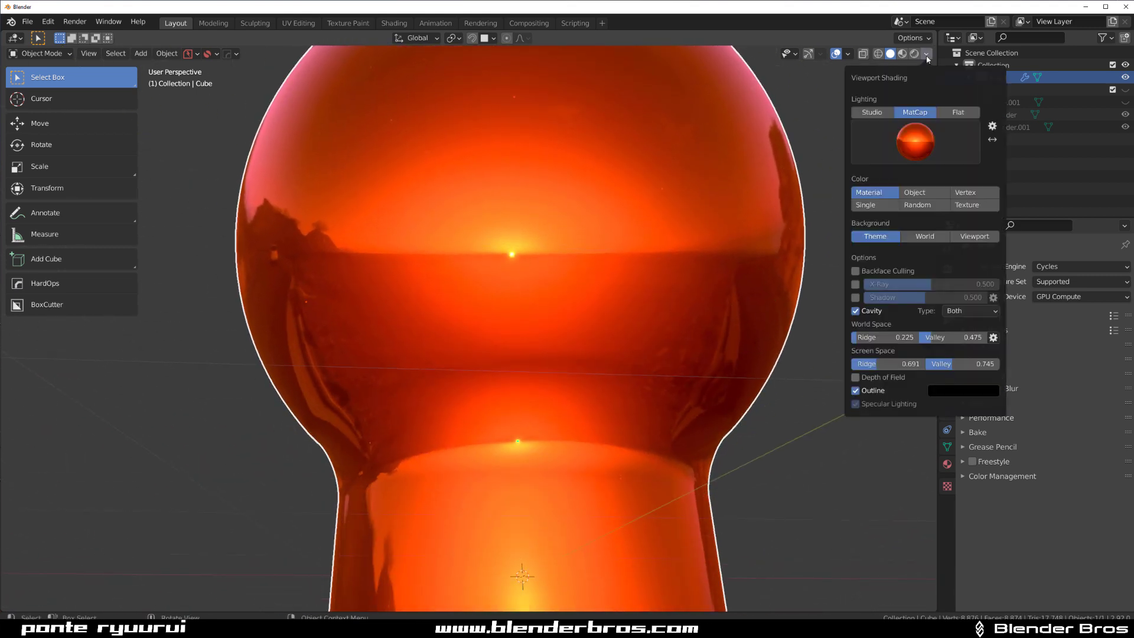
click(915, 130)
click(720, 197)
click(915, 142)
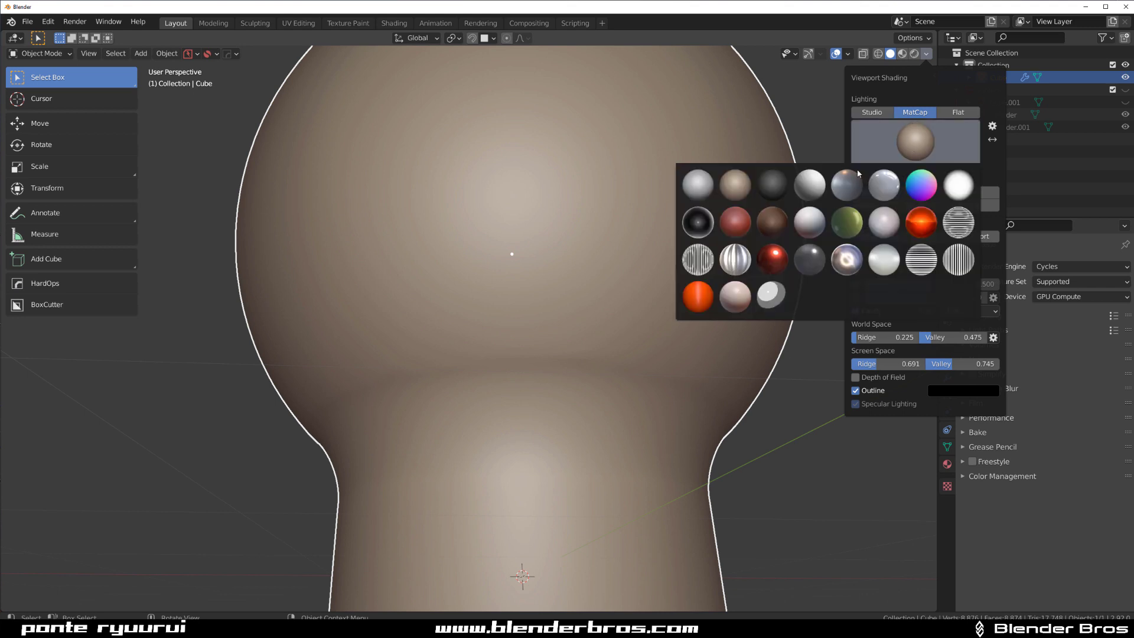
click(700, 195)
middle_drag(629, 291, 568, 278)
scroll(500, 305, up, 2)
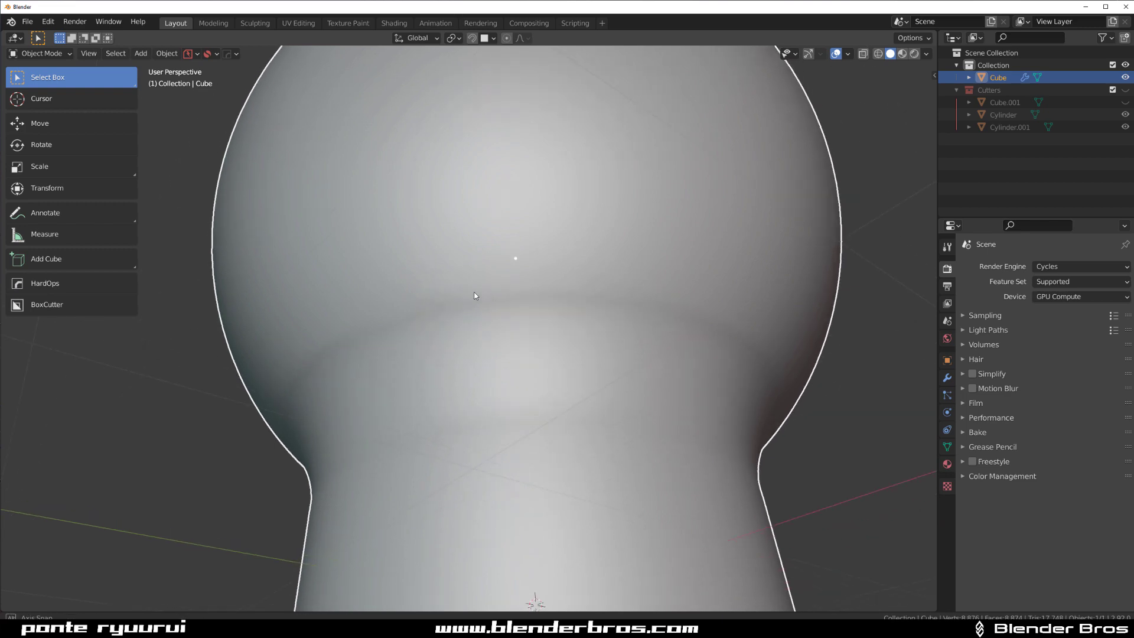
Step: Examine the mesh topology along the upper bevel loop in Edit Mode and compare it with the shading in Object Mode
scroll(462, 292, up, 3)
key(Tab)
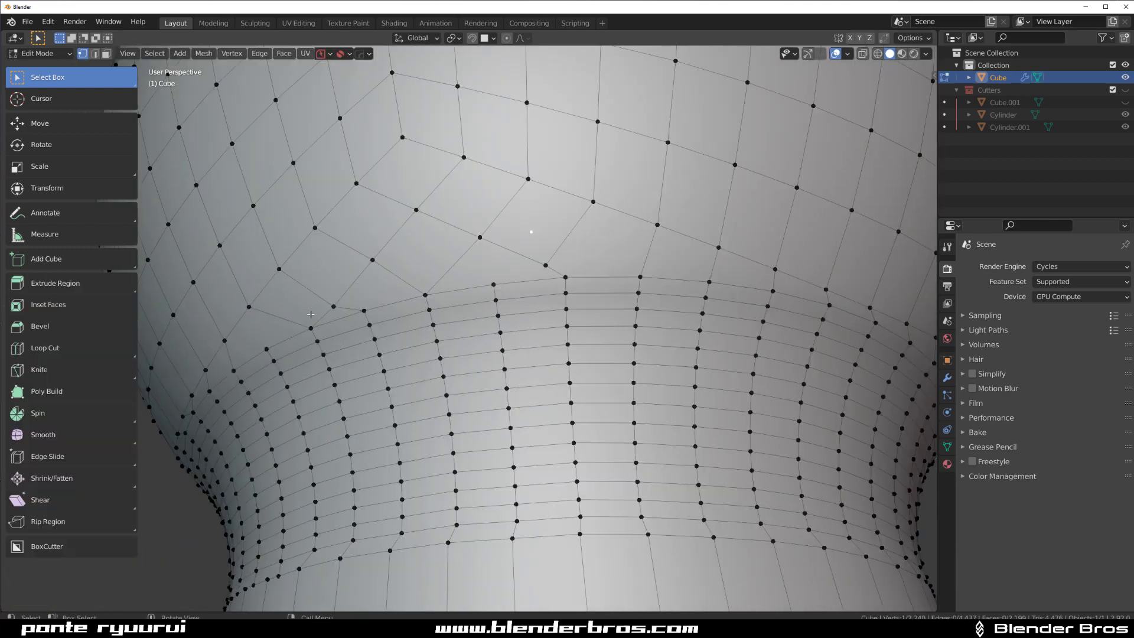
middle_drag(437, 281, 477, 342)
scroll(477, 343, up, 4)
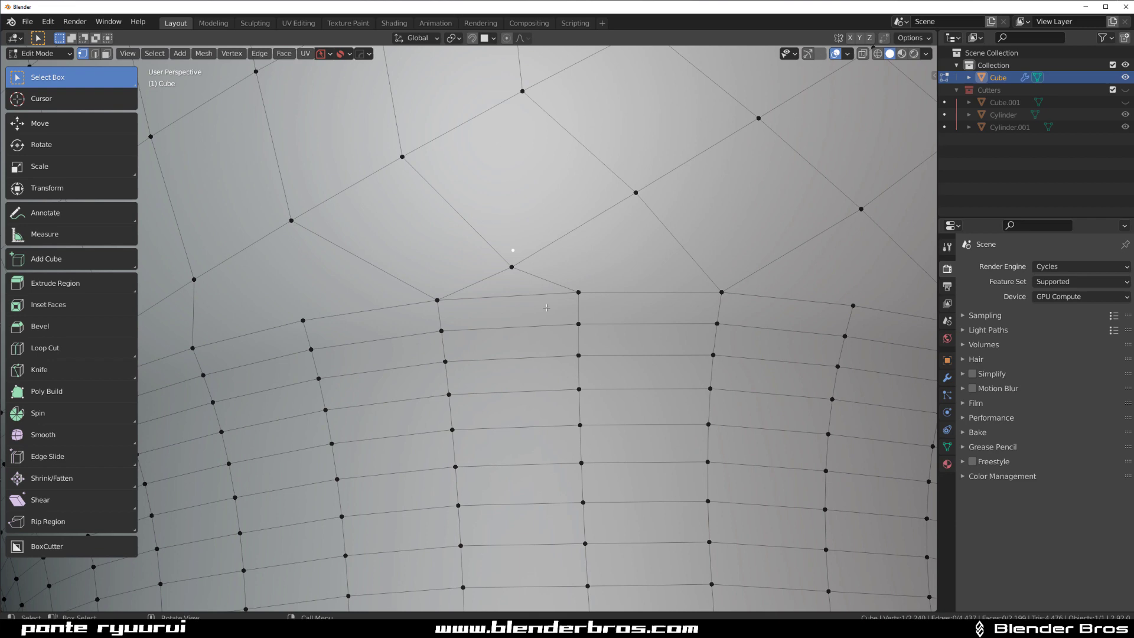
scroll(642, 274, down, 4)
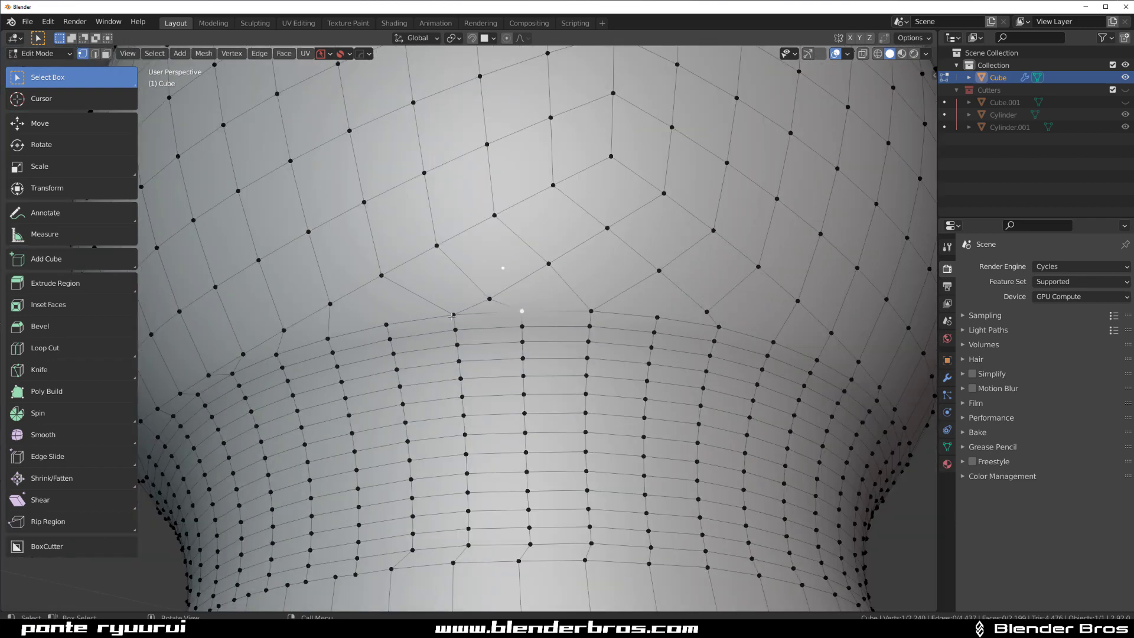
scroll(452, 315, down, 5)
key(Tab)
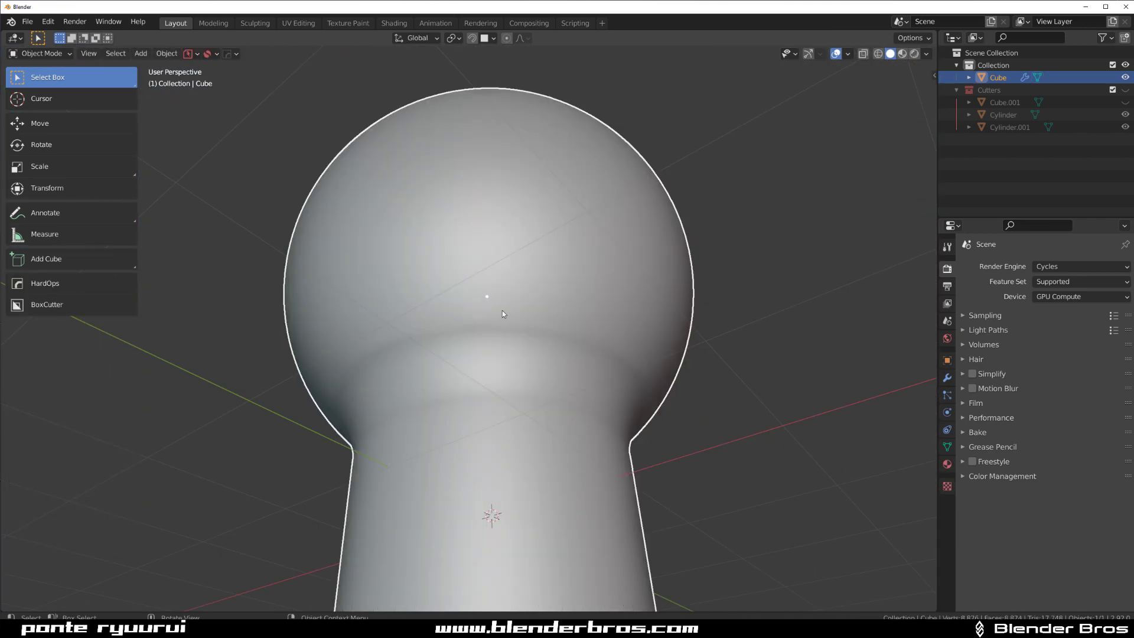
middle_drag(551, 293, 603, 292)
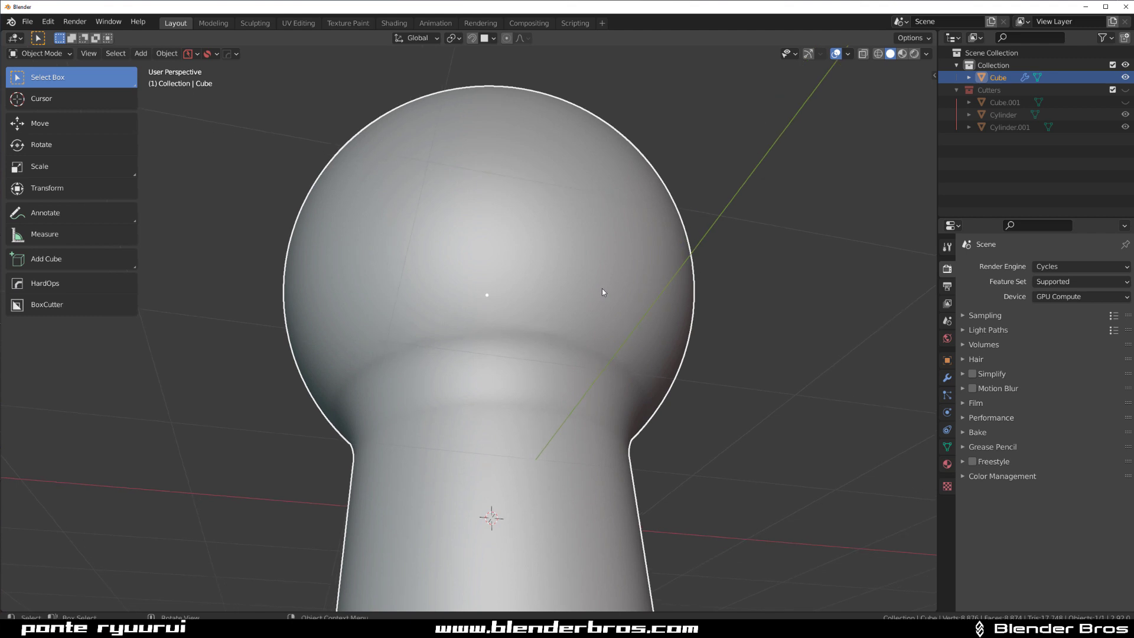
key(Tab)
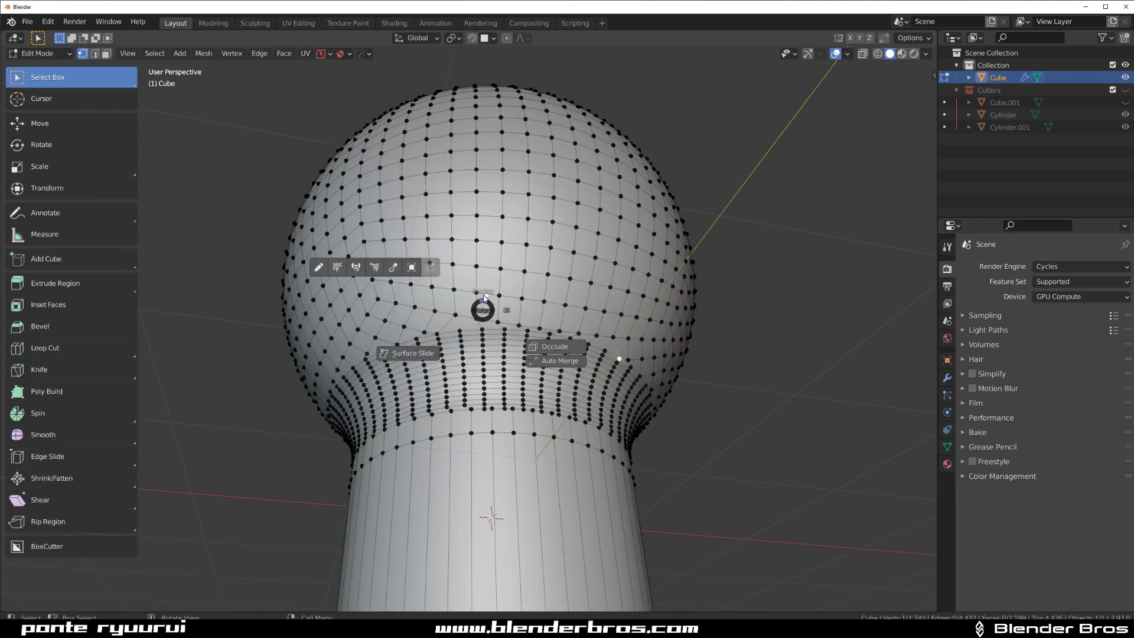
key(y)
mouse_move(494, 324)
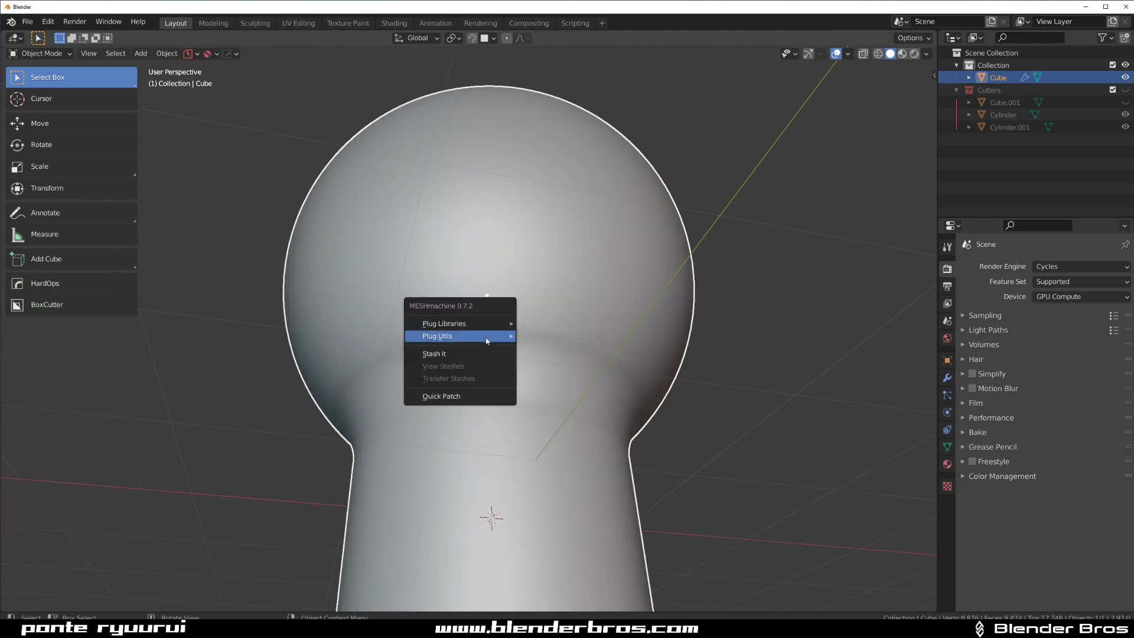
click(479, 396)
Step: Inspect the shading of the bevel between sphere and cylinder from below, around the sides and close up
middle_drag(479, 404, 799, 373)
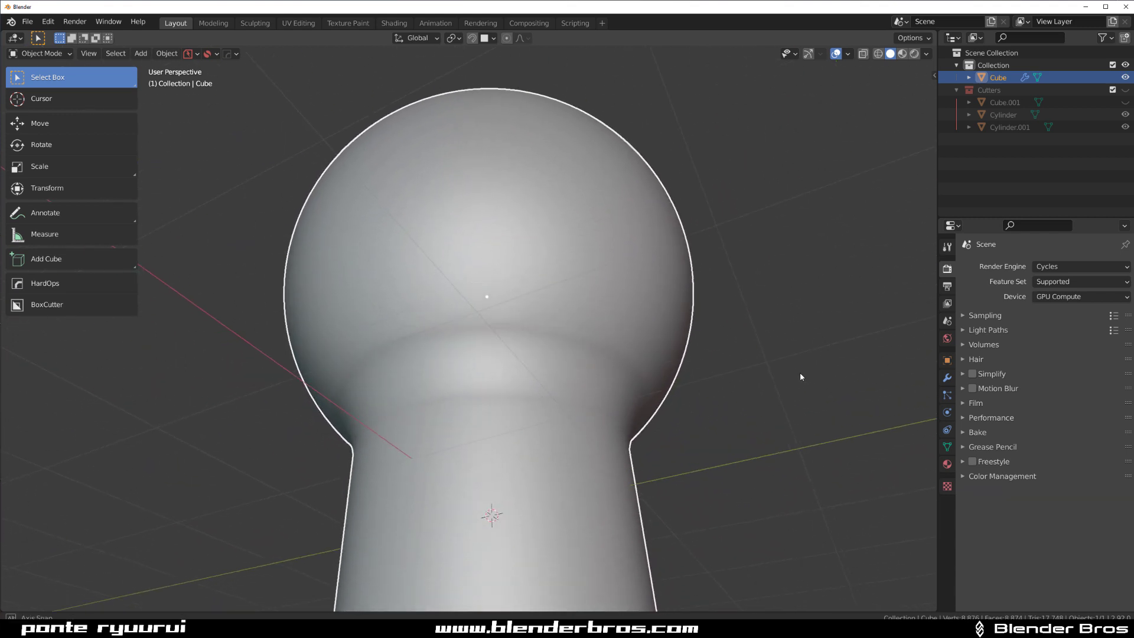
scroll(585, 397, up, 3)
scroll(555, 398, down, 3)
middle_drag(556, 398, 262, 359)
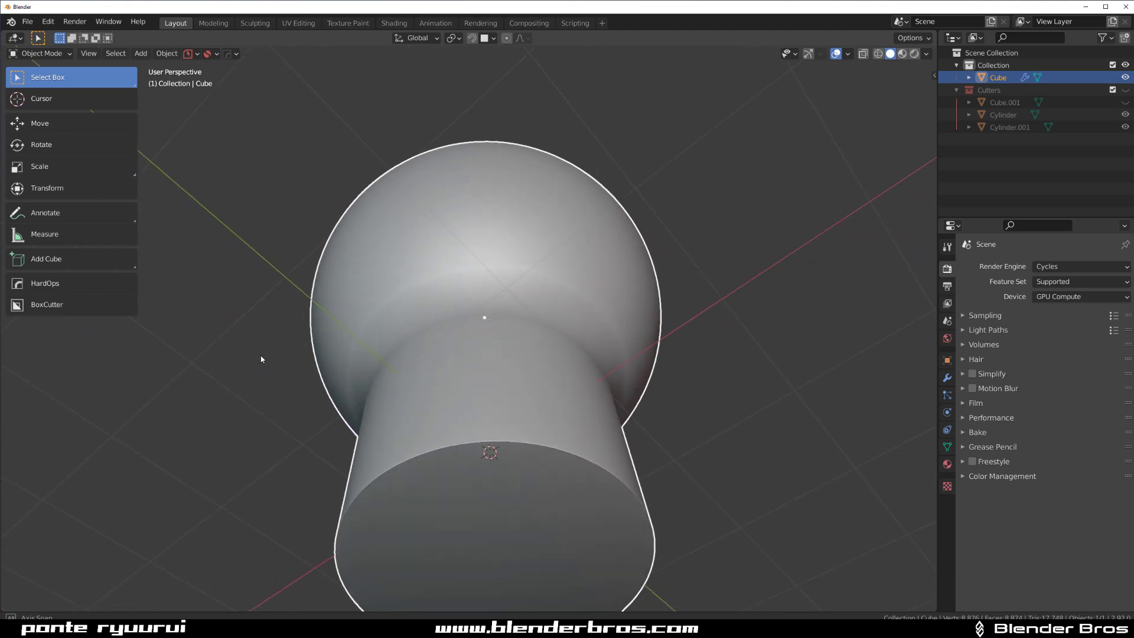
middle_drag(412, 336, 487, 373)
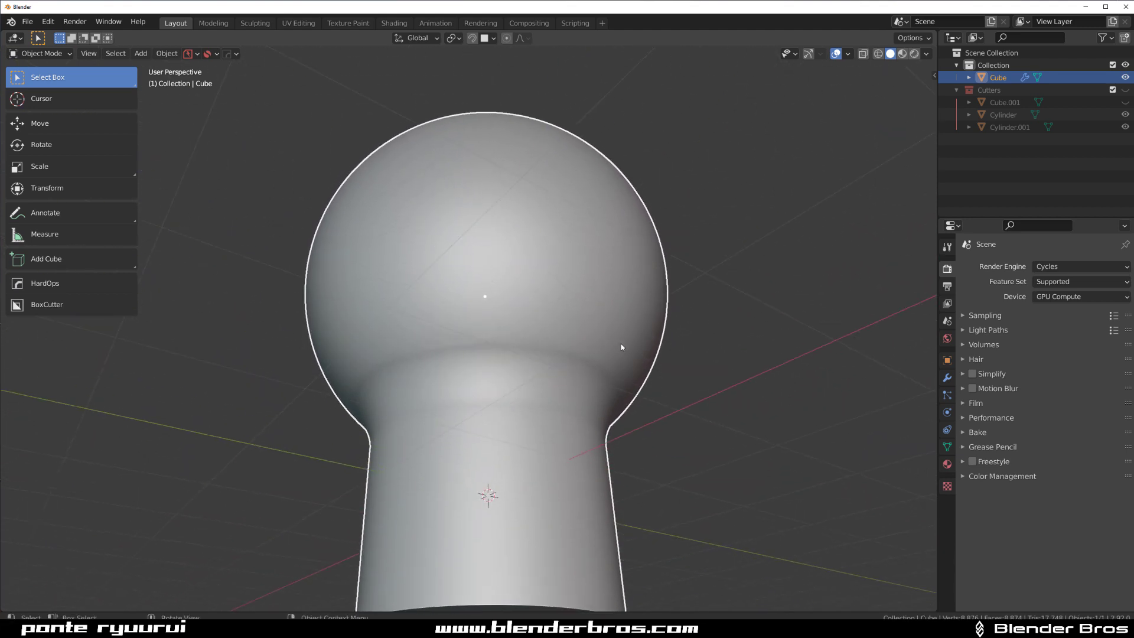
middle_drag(622, 347, 399, 376)
scroll(566, 392, up, 3)
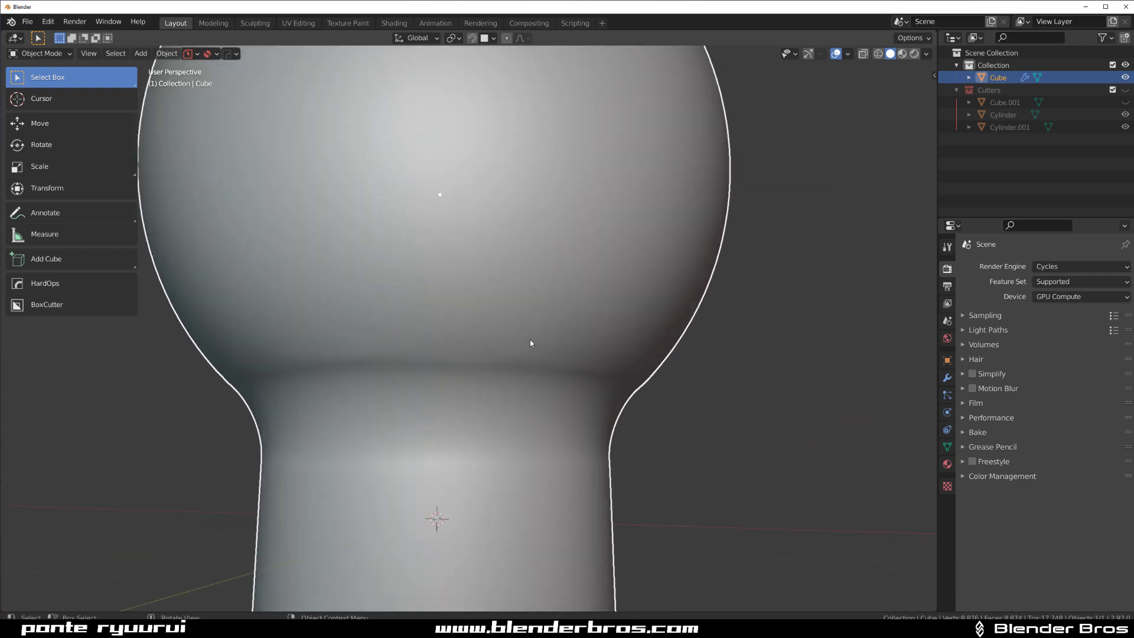
mouse_move(504, 342)
middle_down()
mouse_move(487, 327)
mouse_move(515, 343)
middle_up()
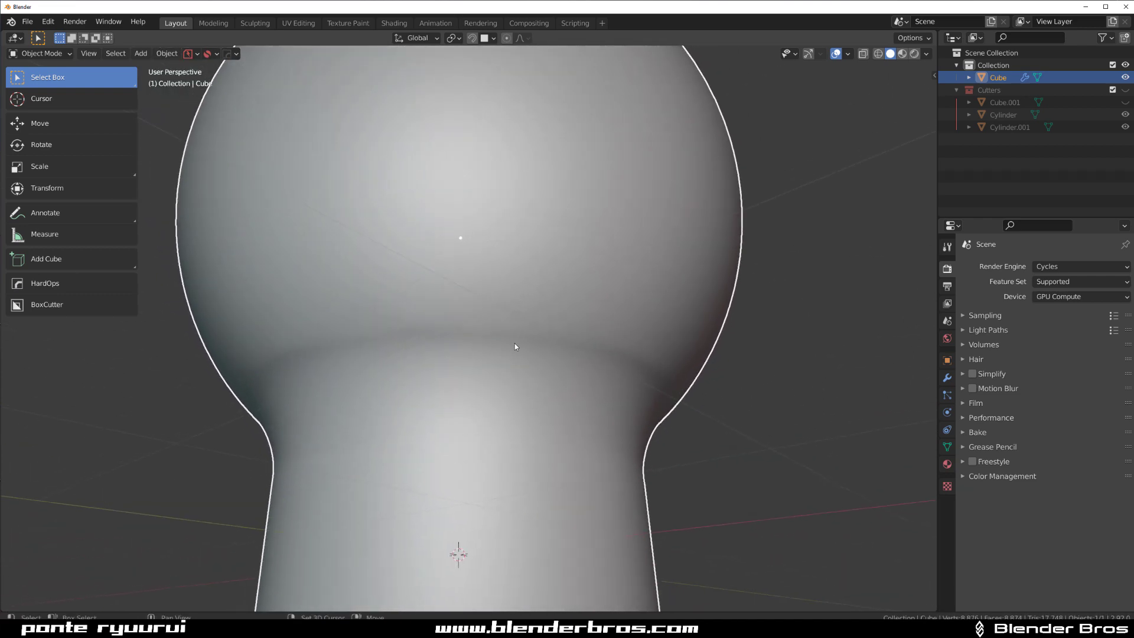